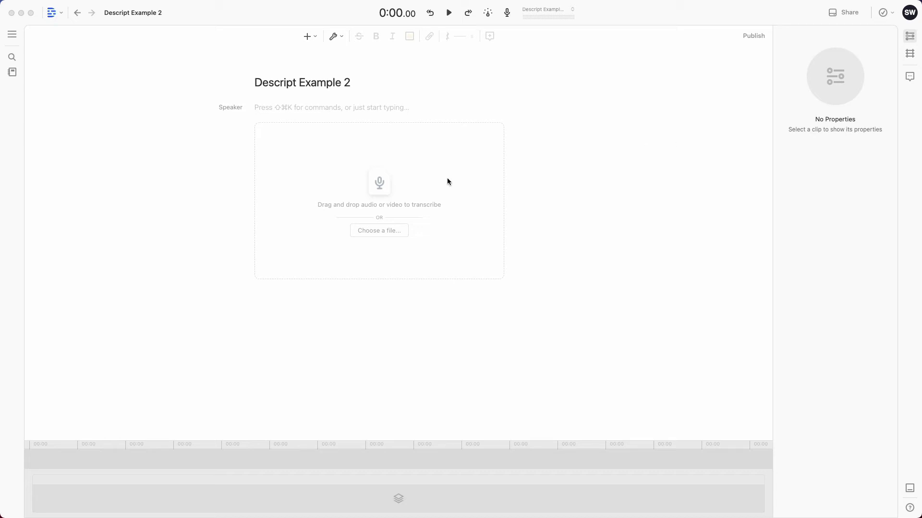
Add the video file example Descript.mov to the project for transcription, leaving the speaker name blank
drag(431, 176, 404, 180)
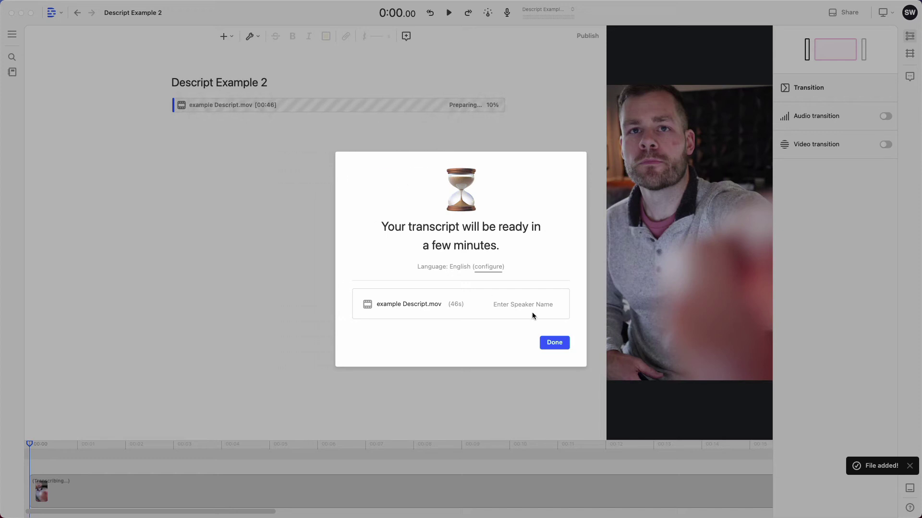
click(545, 342)
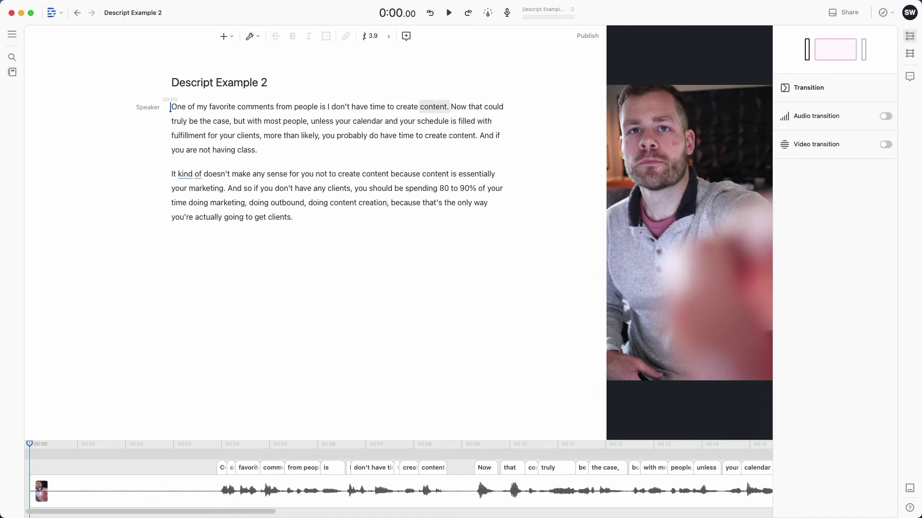
click(420, 106)
double_click(420, 106)
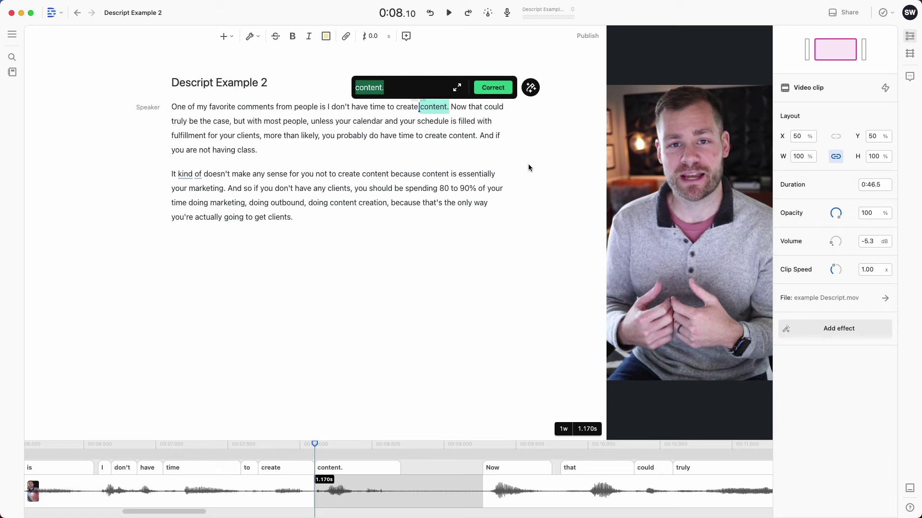
key(Escape)
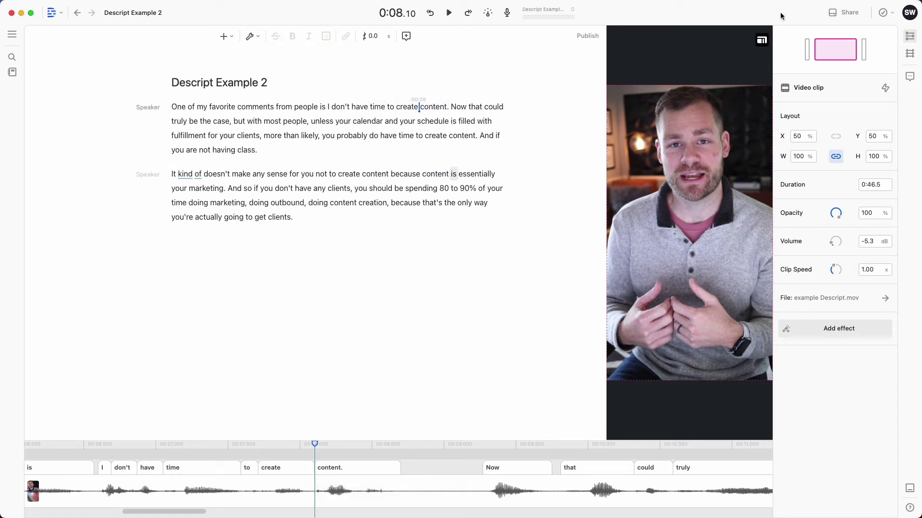
Review the video's orientation presets, resolution and frame rate settings without changing them
click(761, 41)
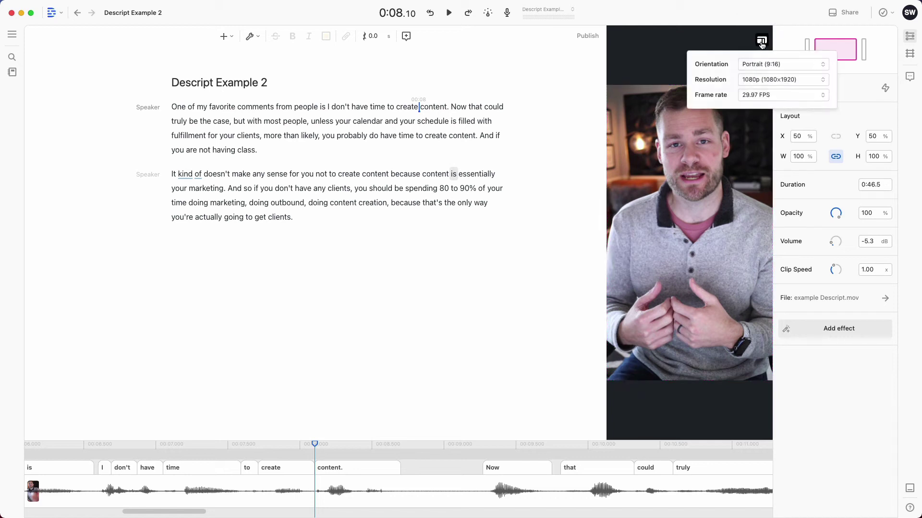
click(824, 68)
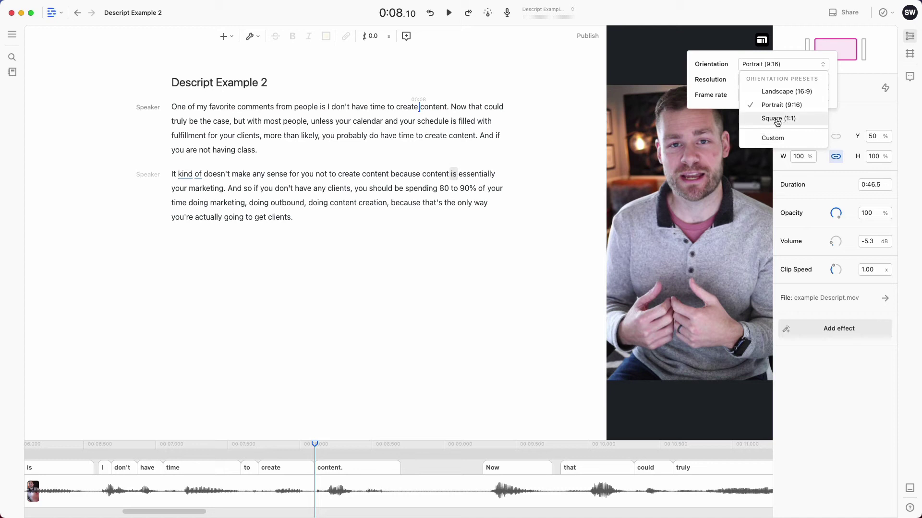
click(649, 51)
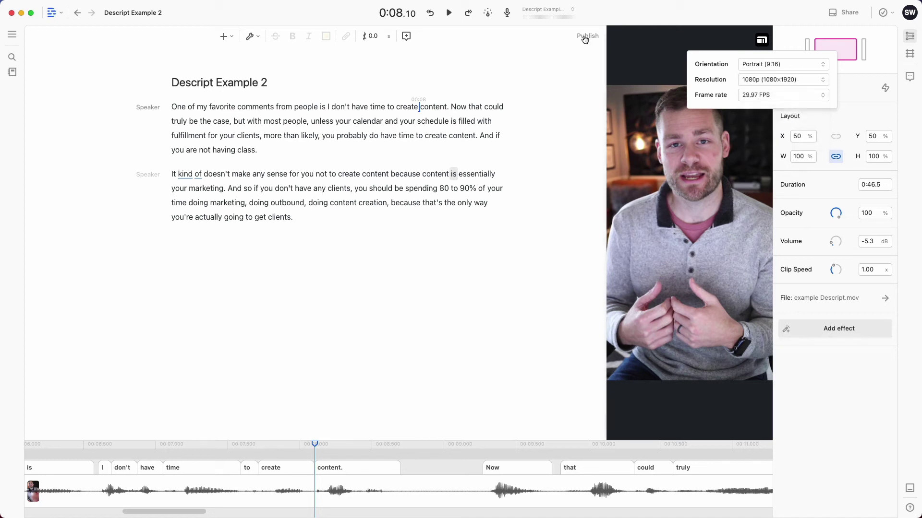
click(586, 87)
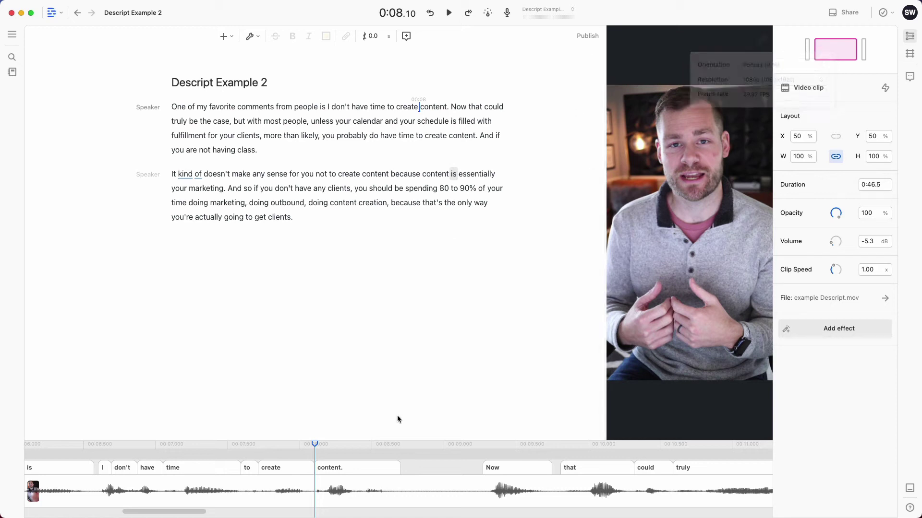
mouse_move(234, 493)
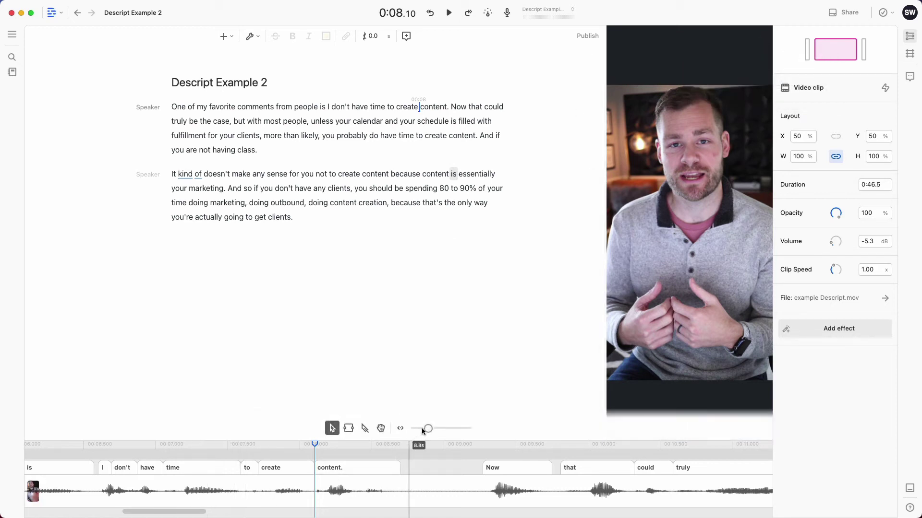
drag(428, 431, 419, 431)
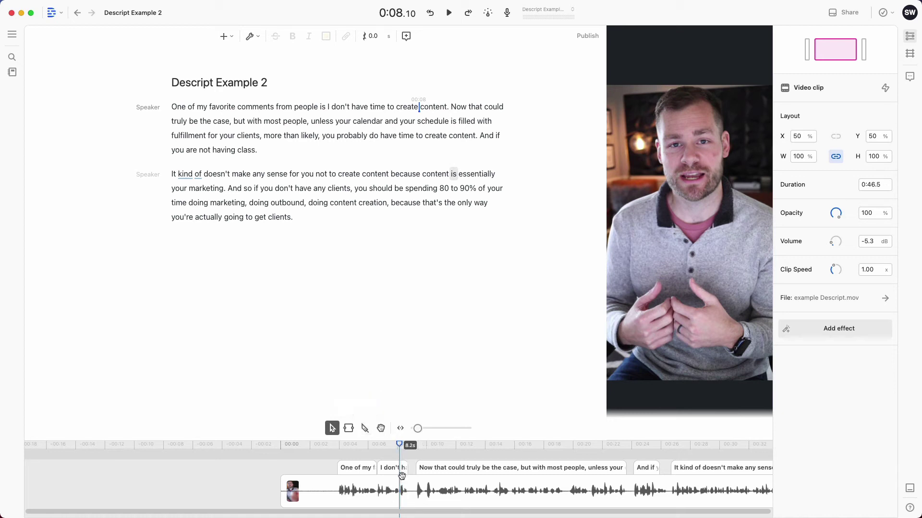
scroll(413, 485, right, 5)
scroll(413, 485, right, 4)
scroll(413, 485, right, 1)
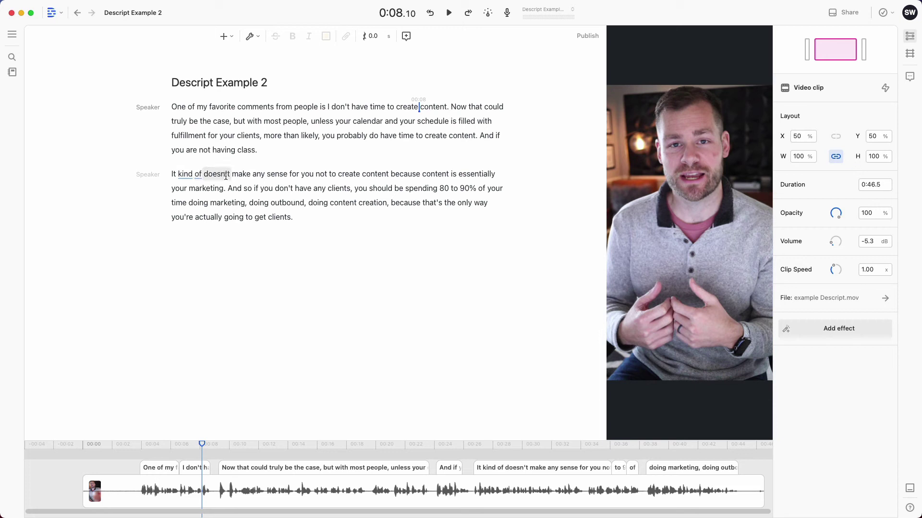
Remove all filler words from the composition, deleting the media for "kind of" in the second paragraph
click(187, 174)
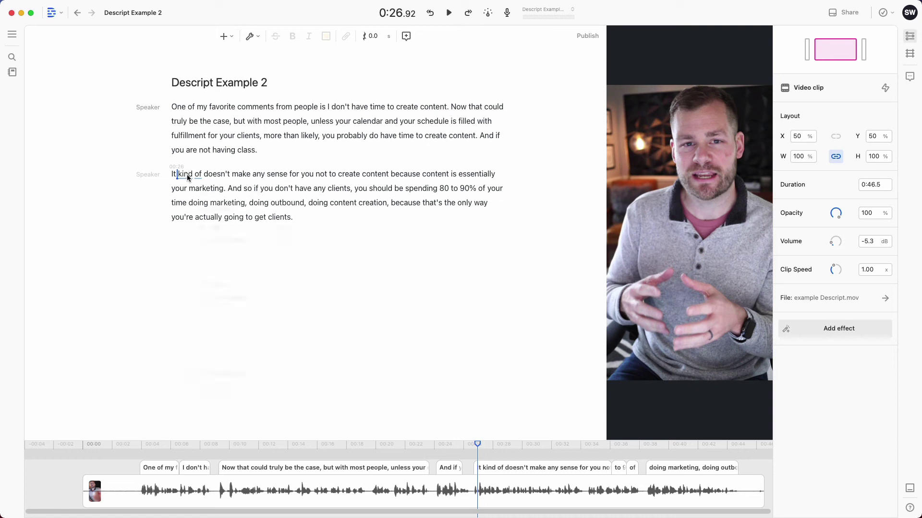
right_click(187, 175)
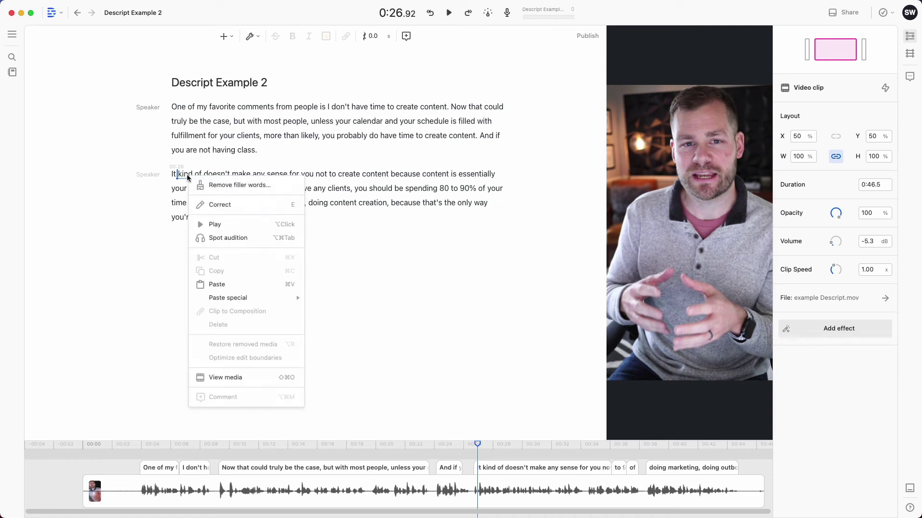
click(229, 187)
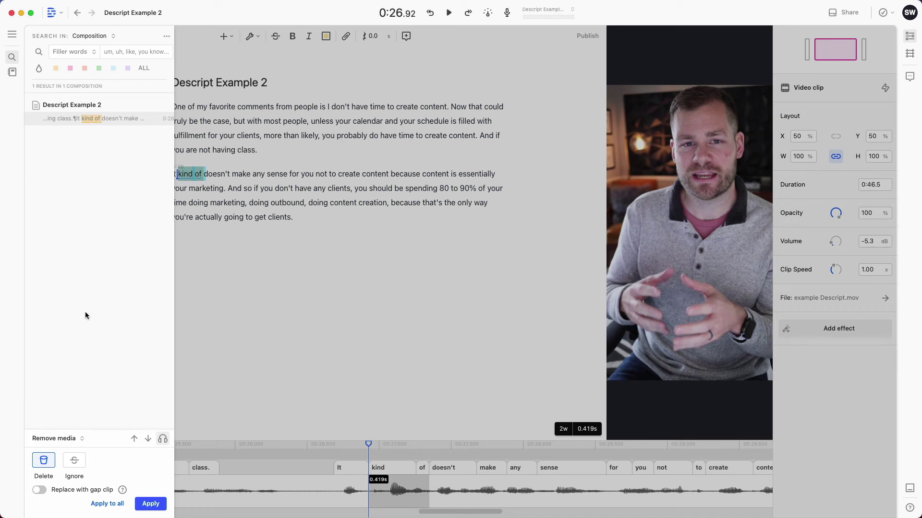
click(106, 503)
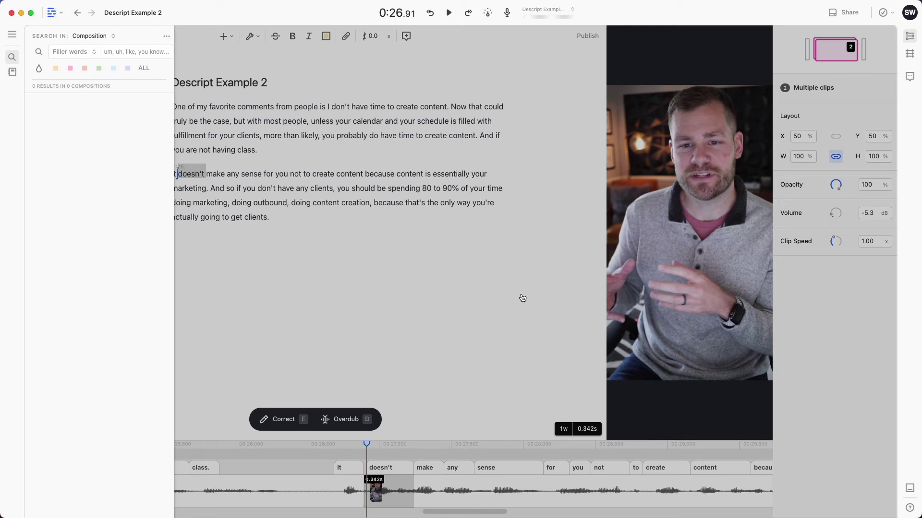
click(448, 269)
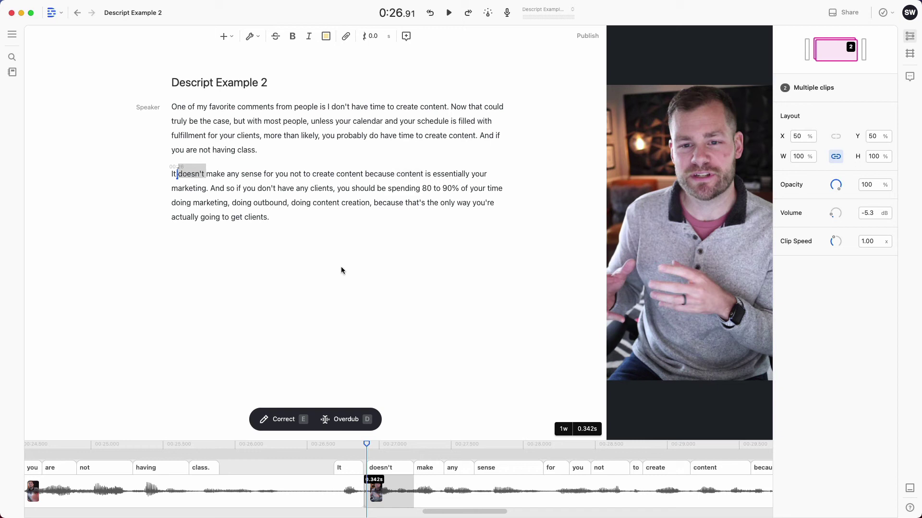
Play the opening and trim about 3.9 s of silence from the clip's start, up to the first spoken word
triple_click(172, 108)
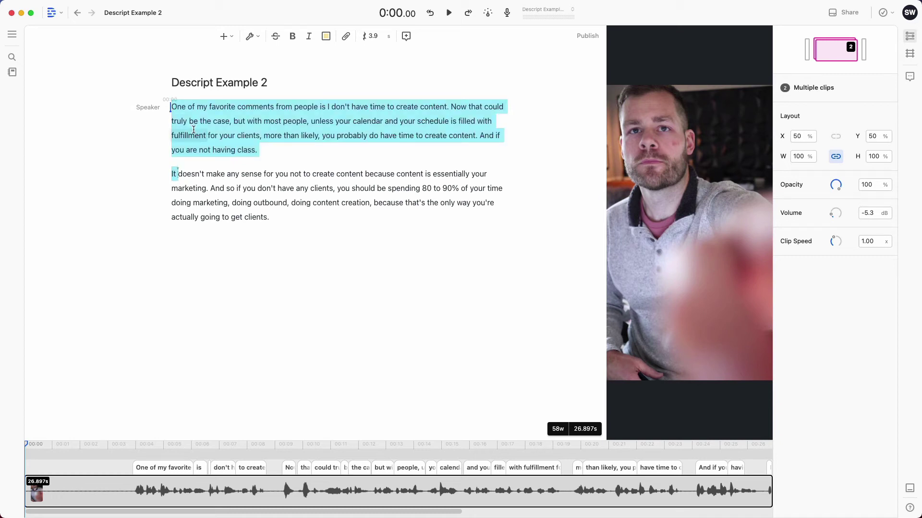
click(178, 108)
key(space)
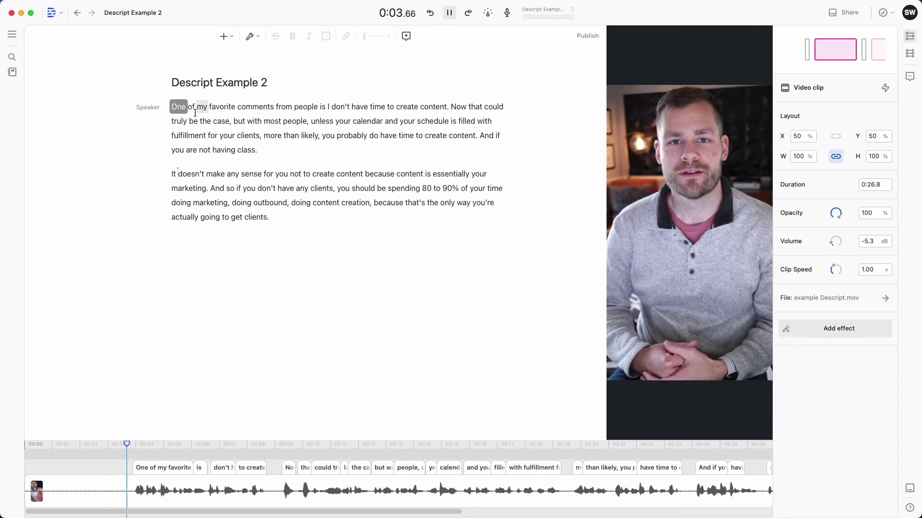
click(195, 107)
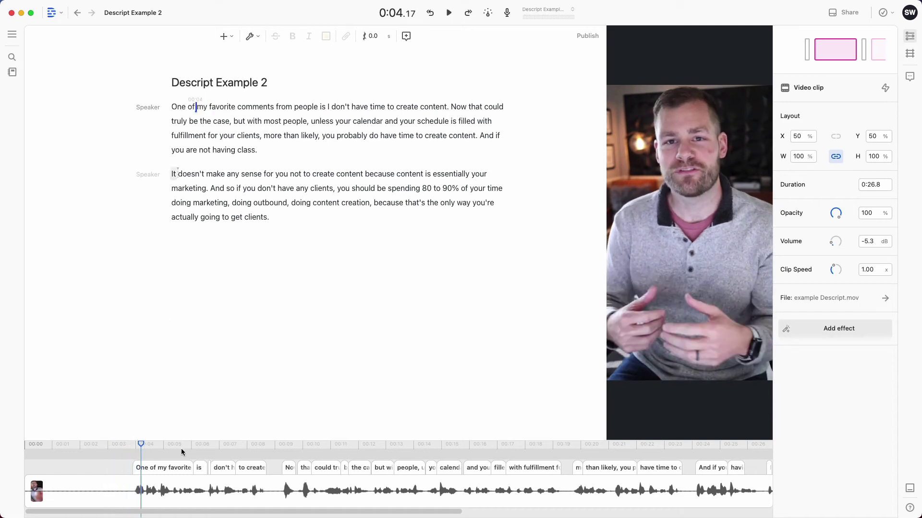
scroll(77, 496, left, 2)
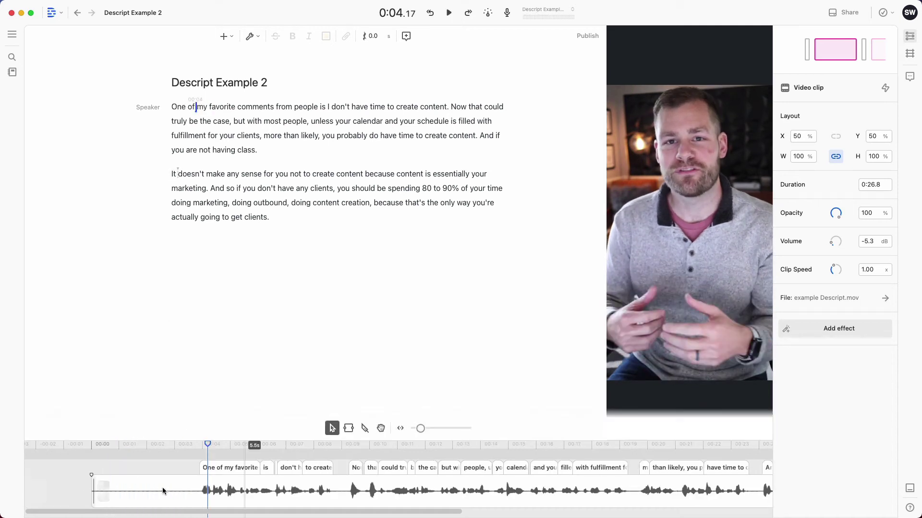
scroll(162, 488, left, 1)
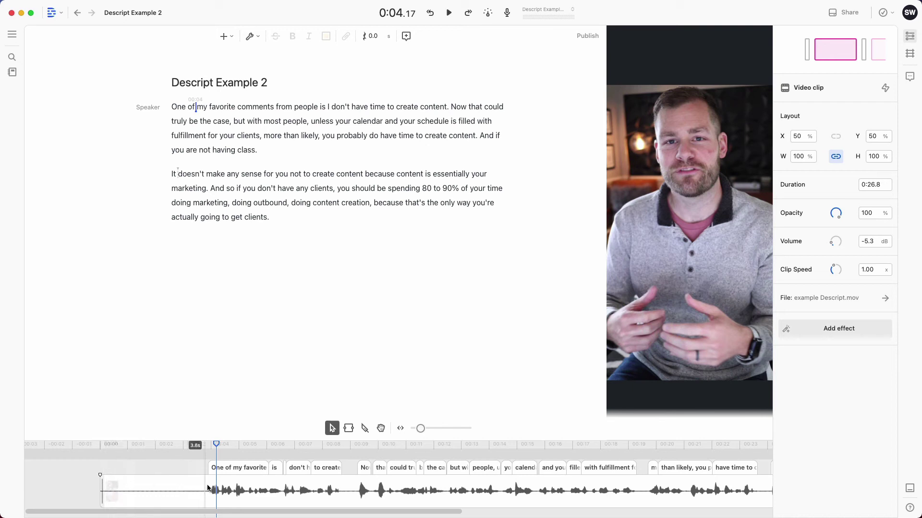
drag(101, 489, 208, 491)
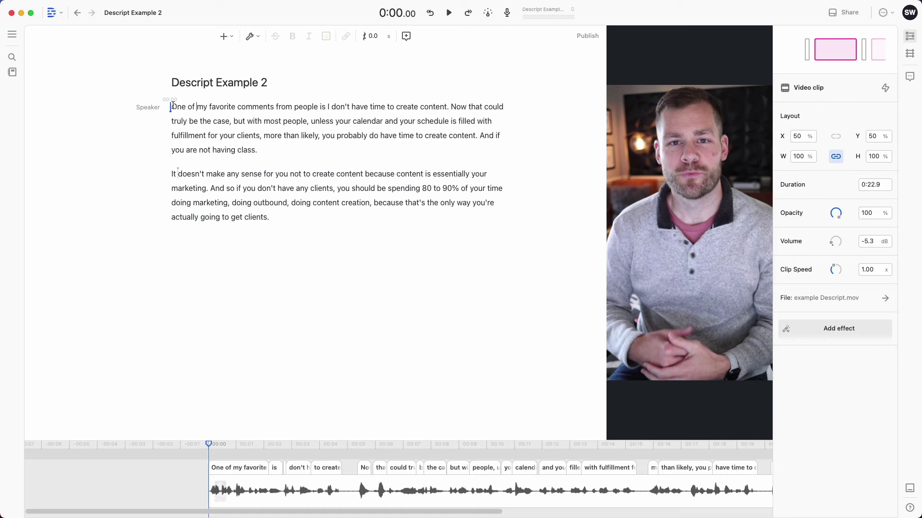
Play the first sentence from the beginning and start a new paragraph before "Now that could truly be the case"
click(173, 105)
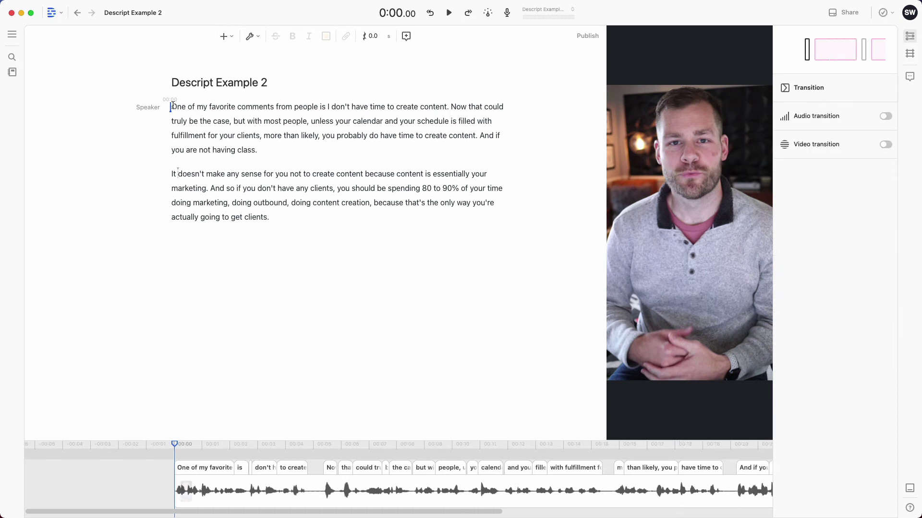
key(space)
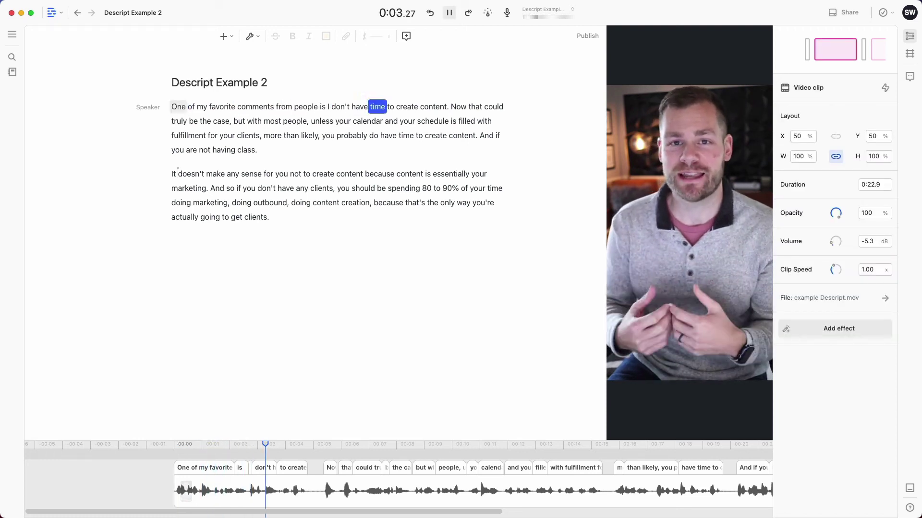
key(space)
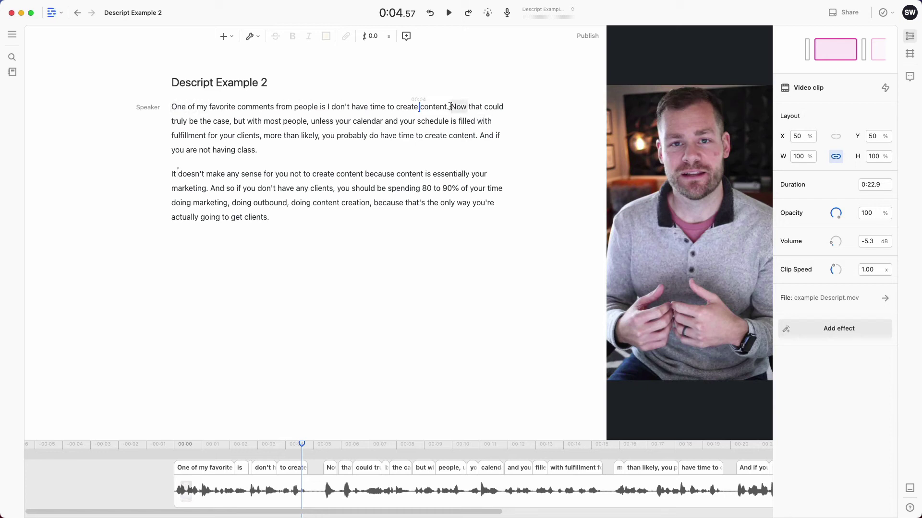
click(450, 107)
key(Return)
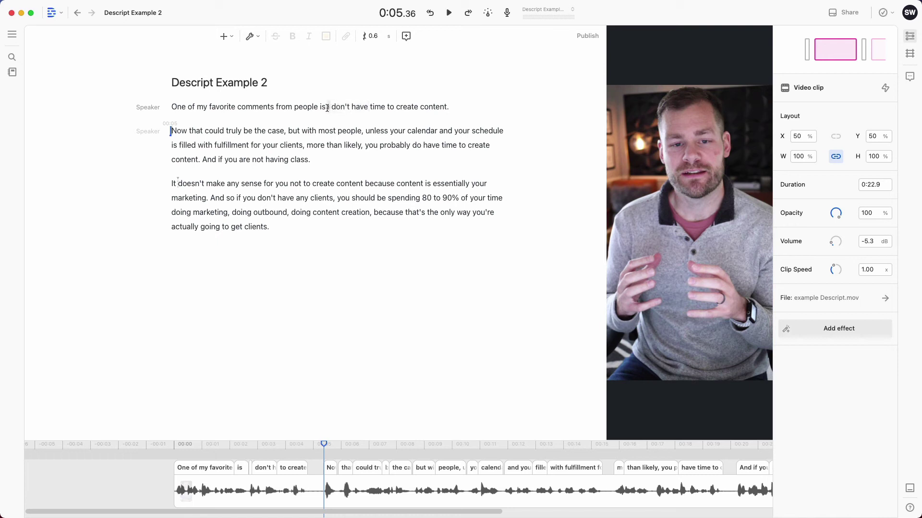
Correct the first sentence's transcript to put quotation marks around "I don't have time to create content."
click(328, 108)
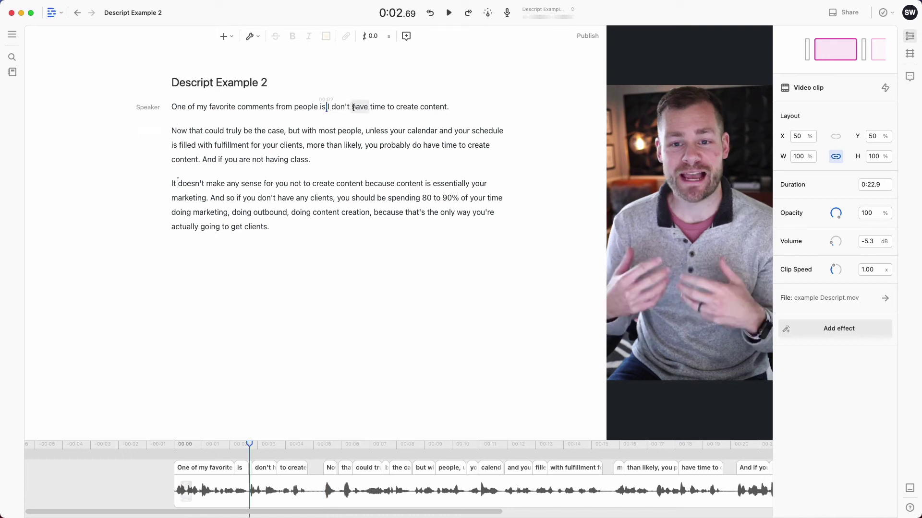
key(e)
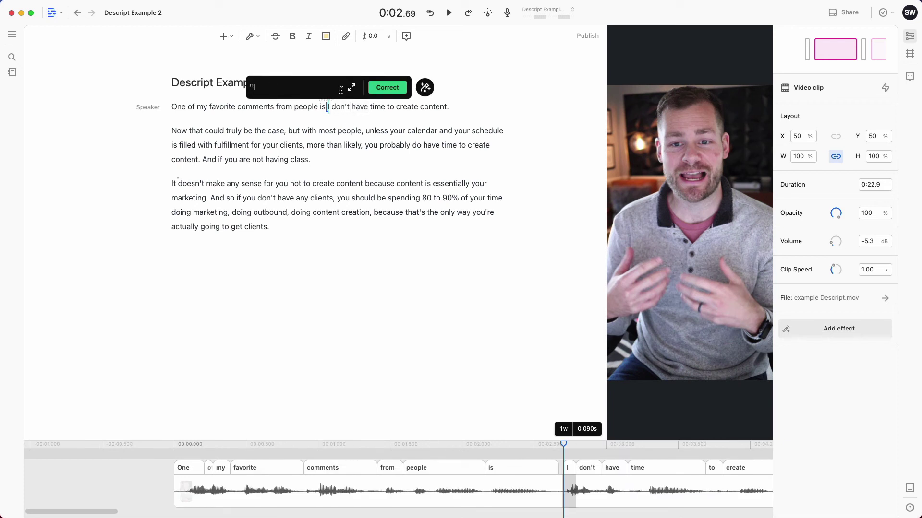
click(382, 91)
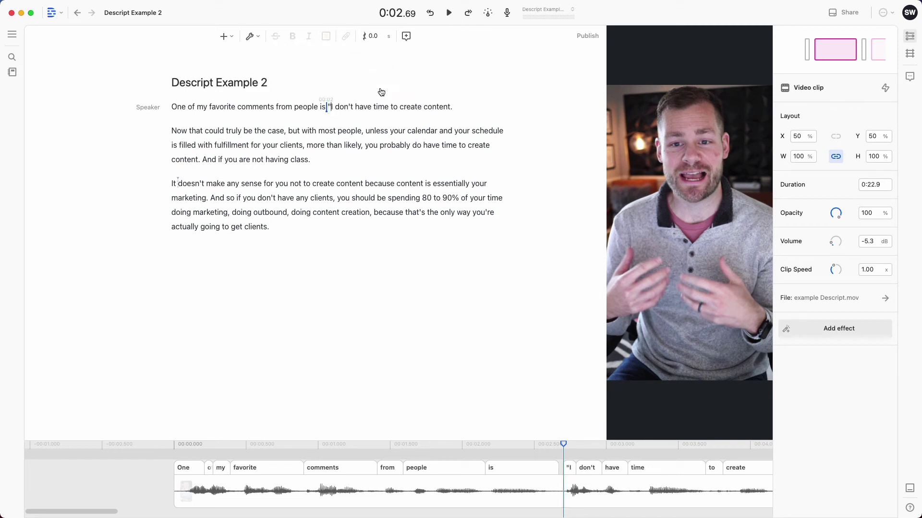
double_click(450, 107)
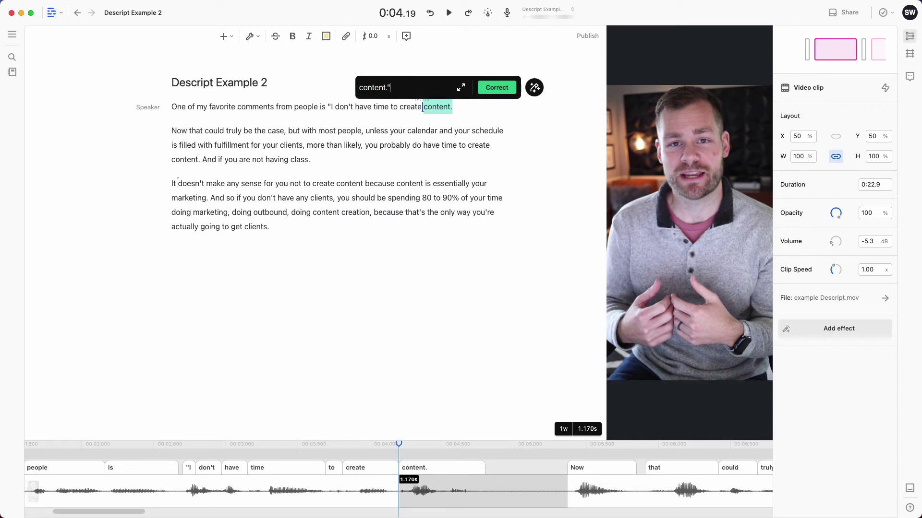
click(484, 90)
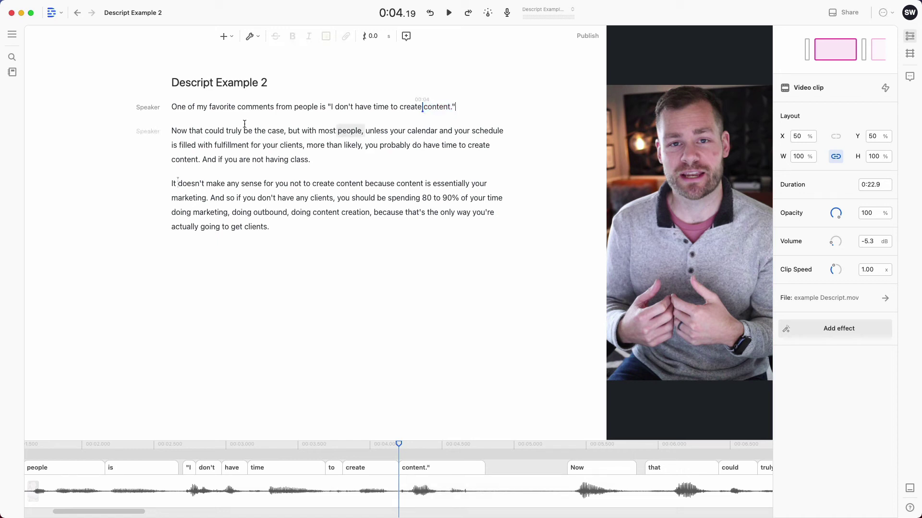
Play the second paragraph and start a new paragraph before "And if you are not having class."
click(172, 132)
key(space)
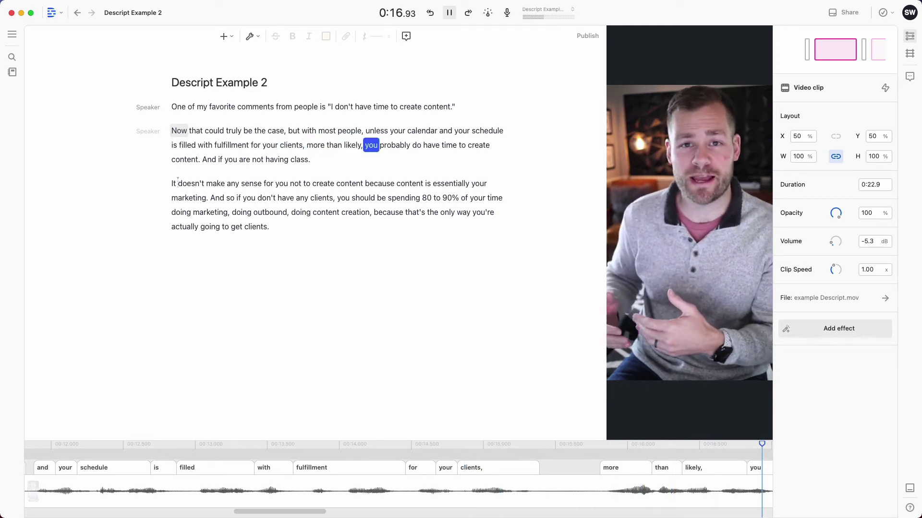
key(space)
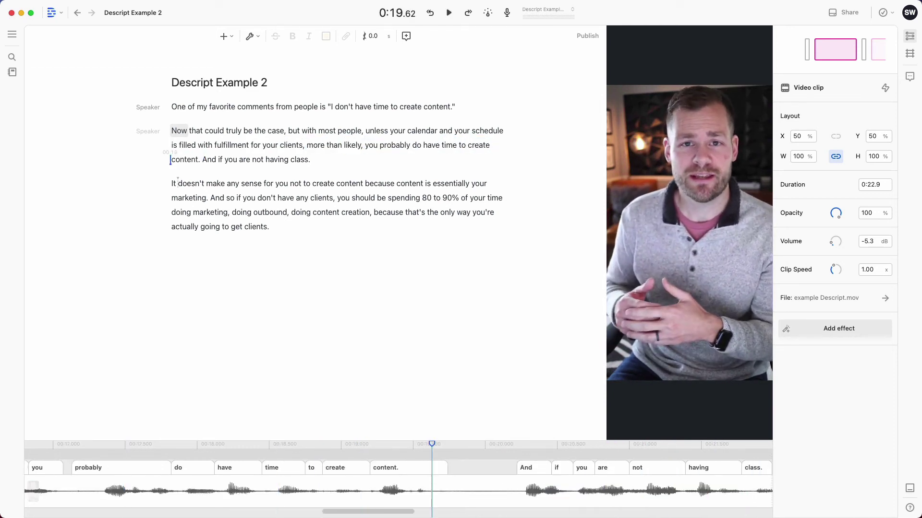
click(201, 159)
key(Return)
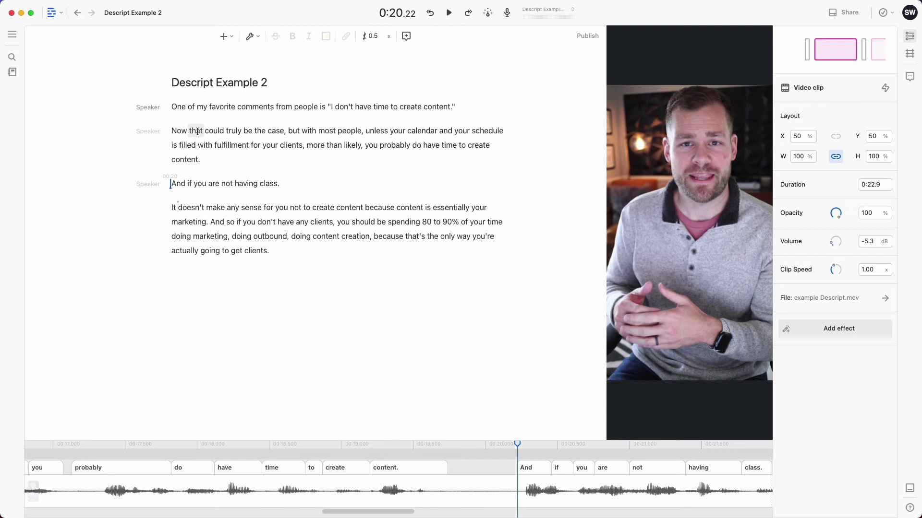
click(197, 131)
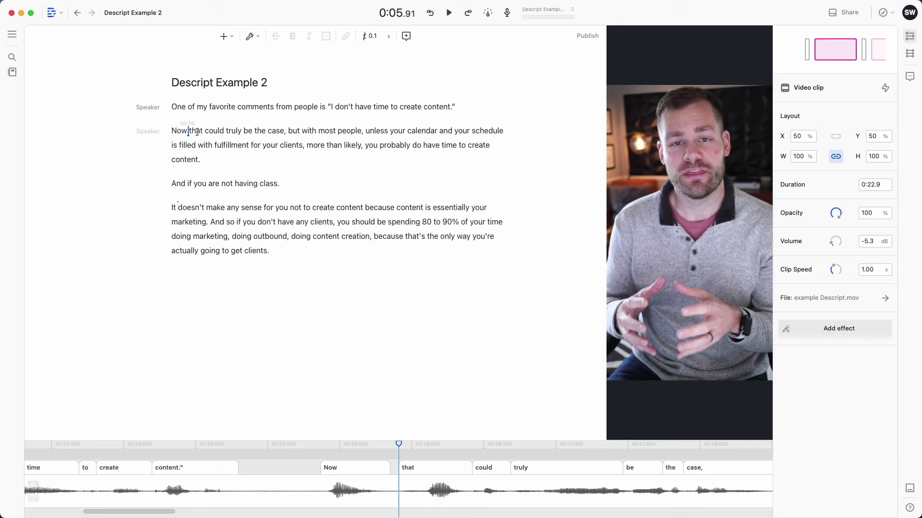
key(Delete)
text(T)
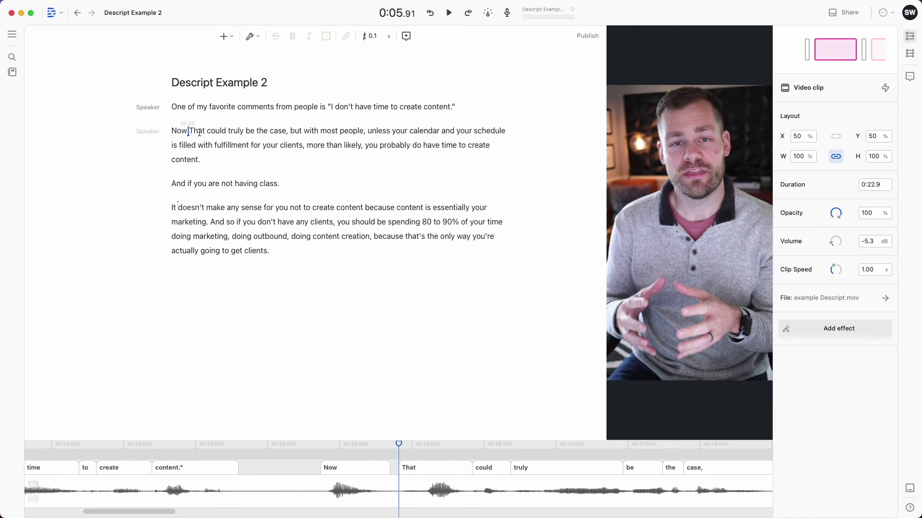
key(ctrl+z)
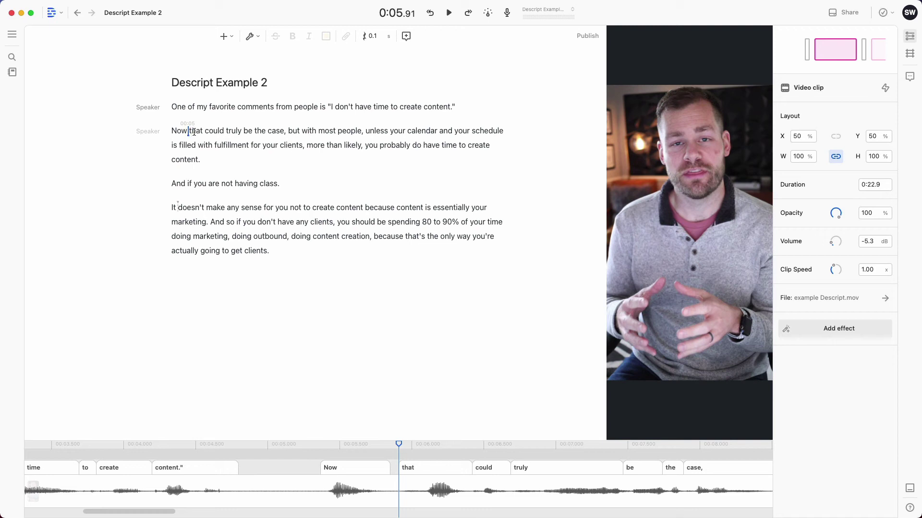
Correct the second paragraph's transcript so "that" after "Now" reads "THAT" and "do" before "have time" reads "DO"
key(super+shift+c)
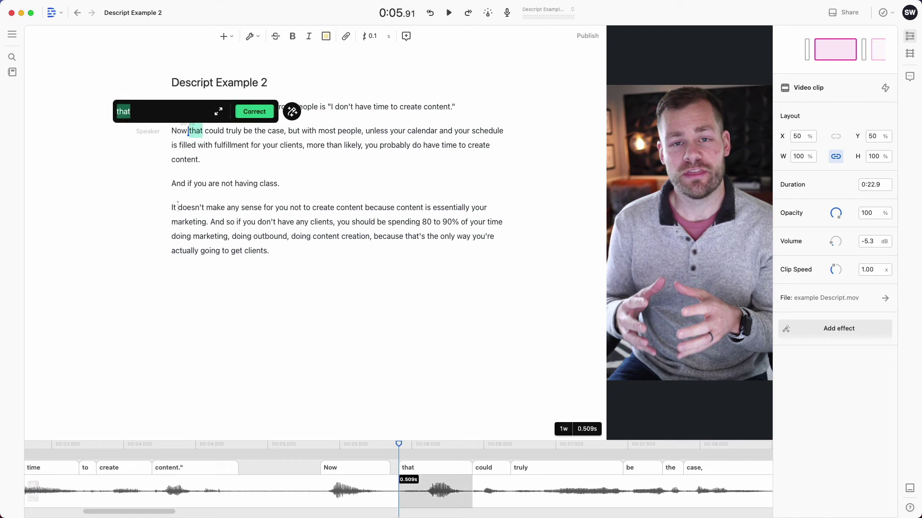
text(THAT)
click(264, 117)
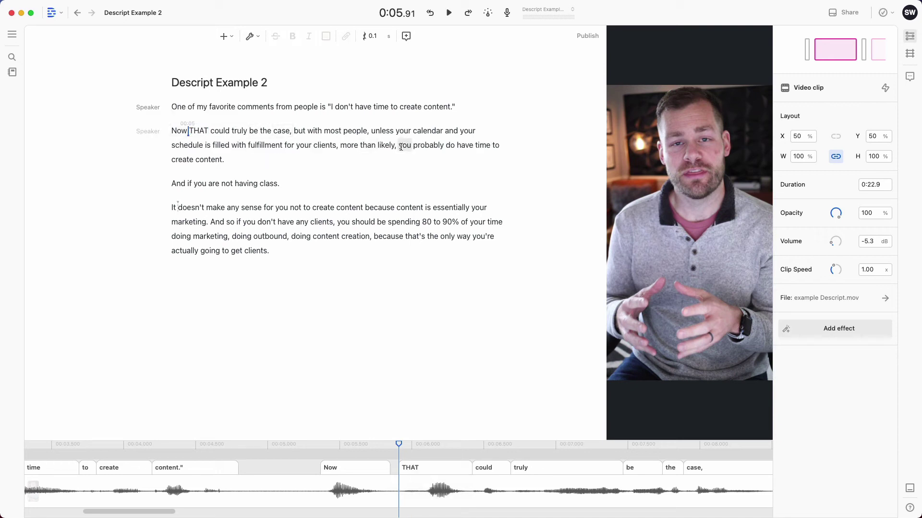
click(448, 146)
text(c)
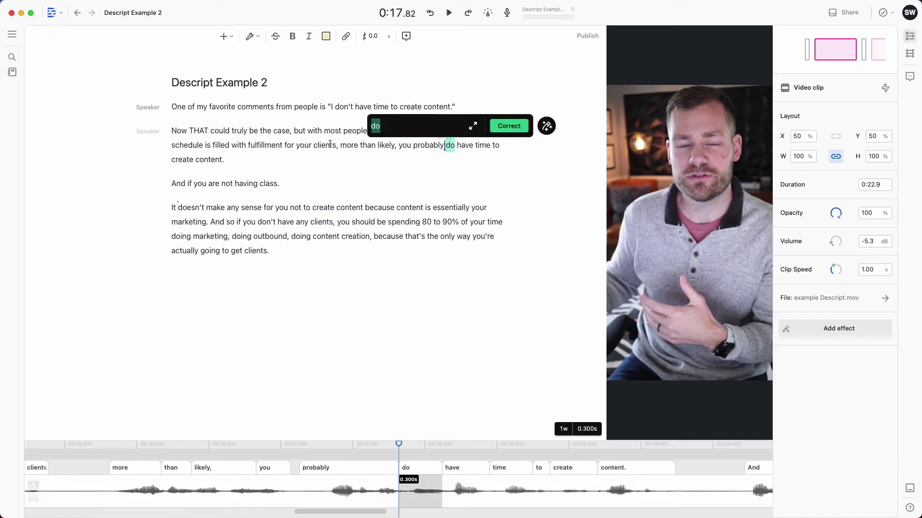
text(DO)
click(523, 127)
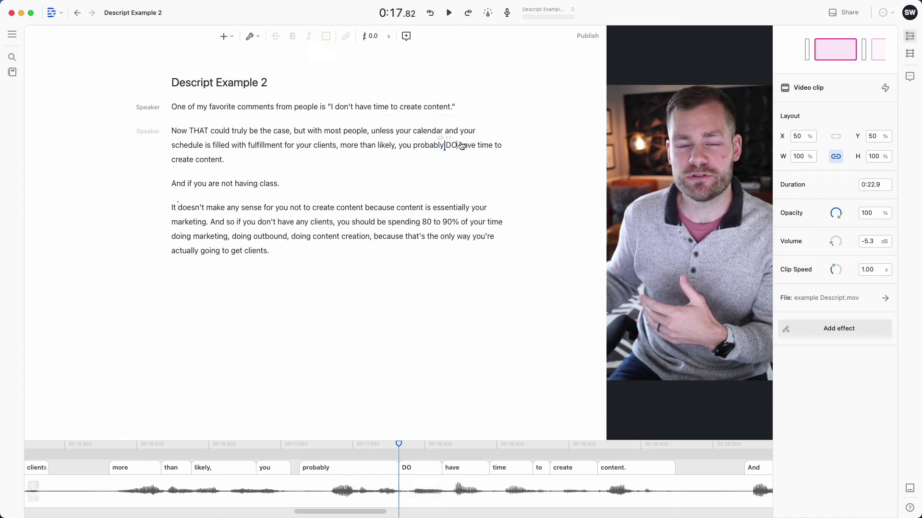
Play the third paragraph and correct its last word from "class." to "clients,"
click(172, 185)
key(space)
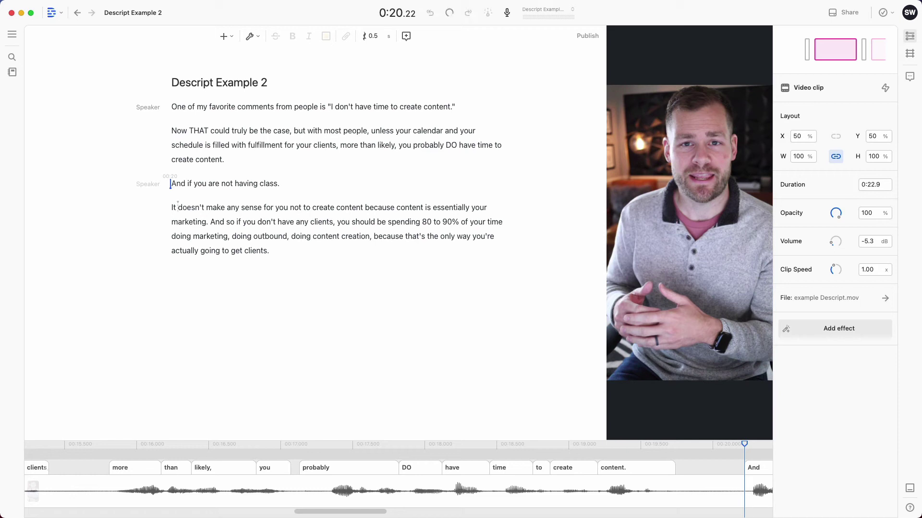
key(space)
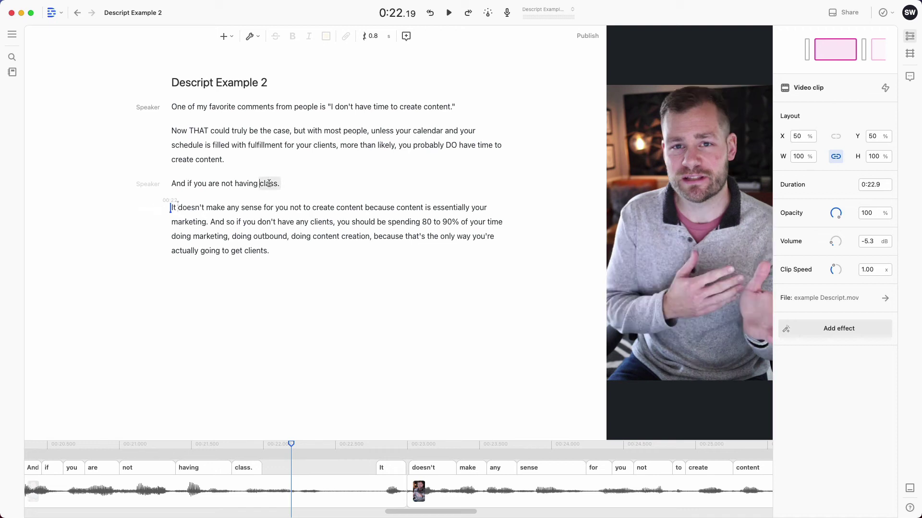
double_click(269, 184)
text(clients)
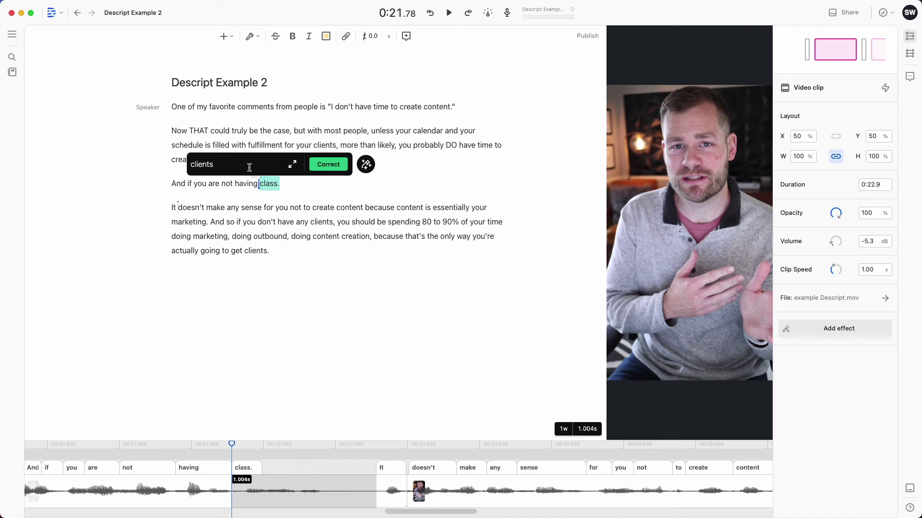
text(,)
key(Return)
Join the "it doesn't make any sense" paragraph to the preceding one, and start a new paragraph before "And so if you don't have any clients"
click(172, 208)
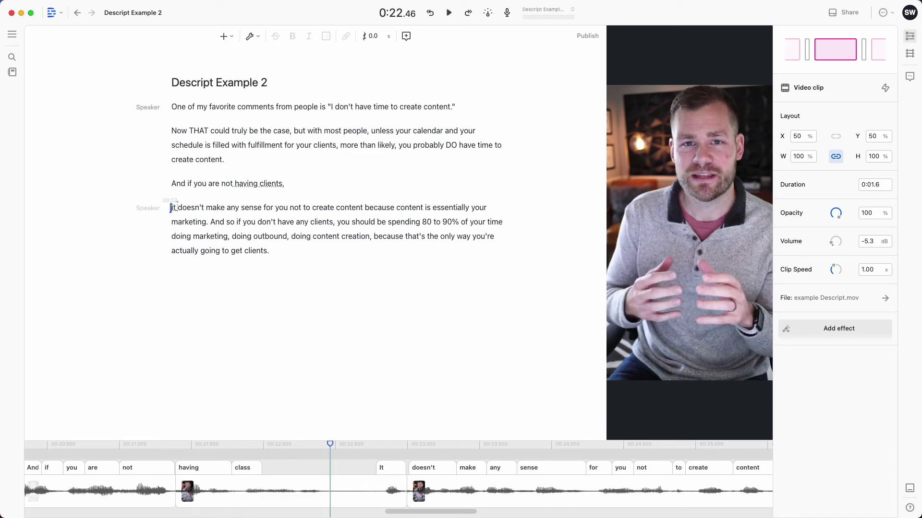
key(BackSpace)
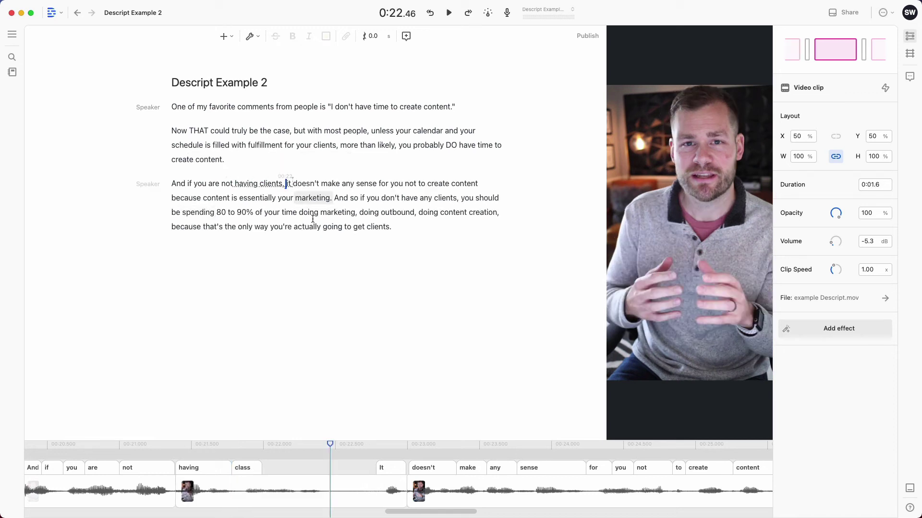
key(space)
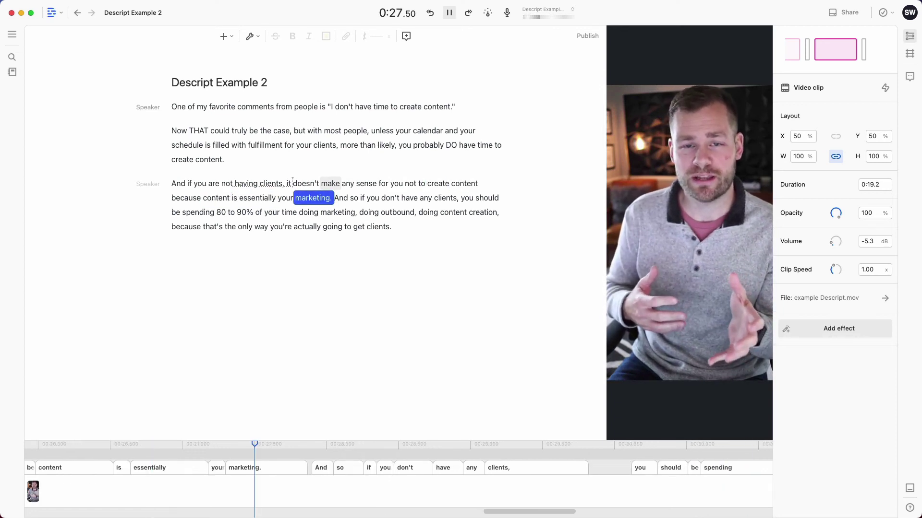
key(space)
click(334, 201)
key(Return)
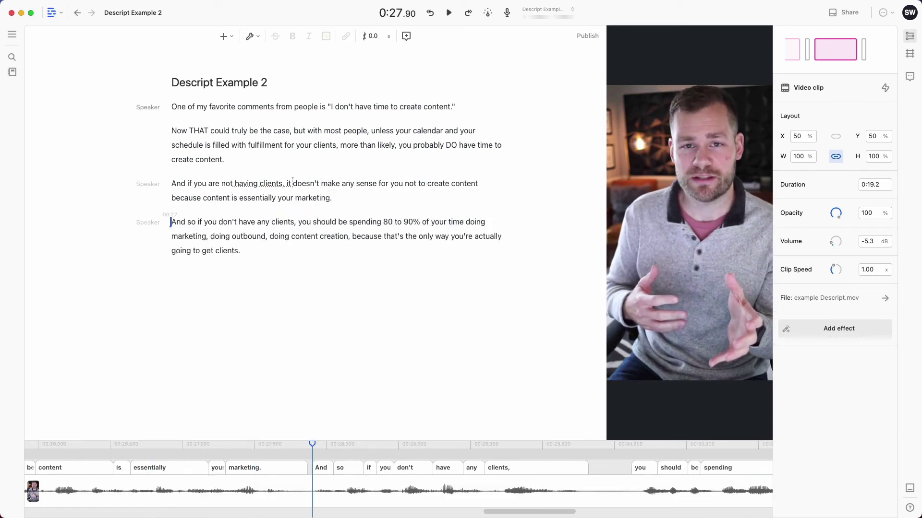
Play the last paragraph and trim about 1.7 s of silence from the clip's end, after "clients."
key(space)
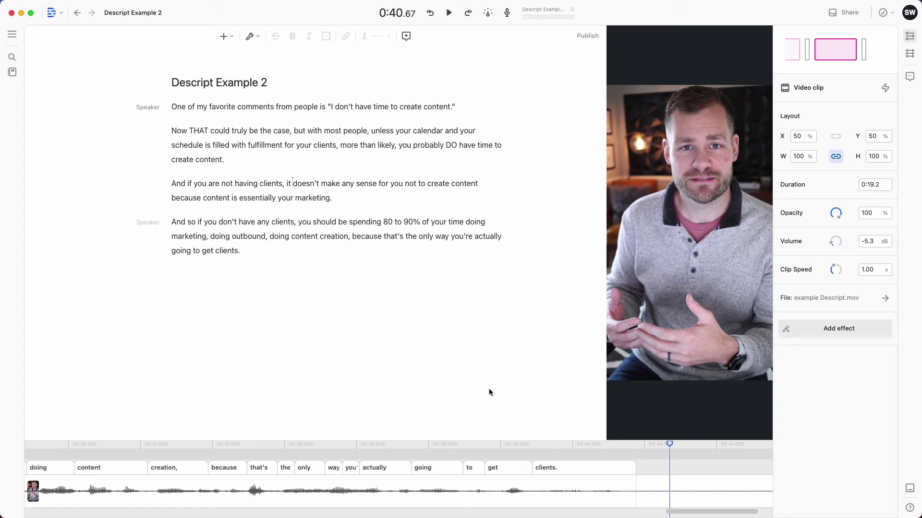
mouse_move(488, 479)
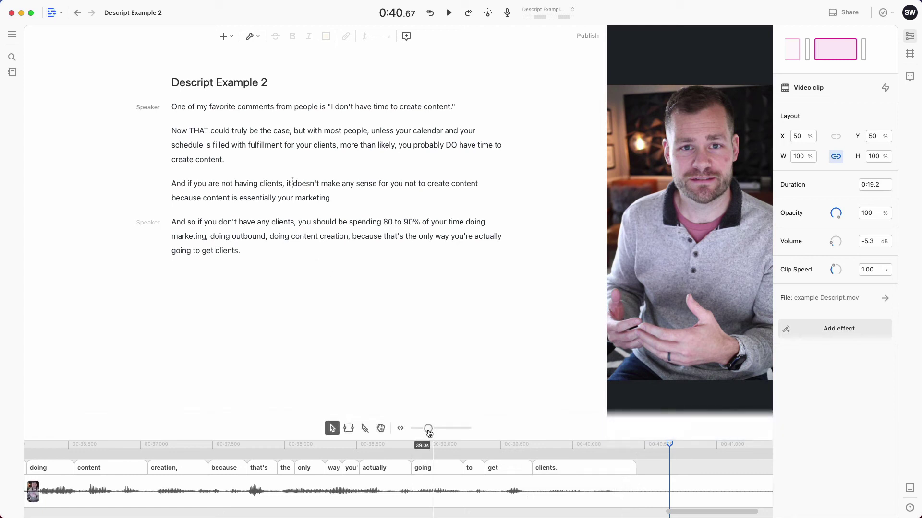
drag(429, 434, 423, 434)
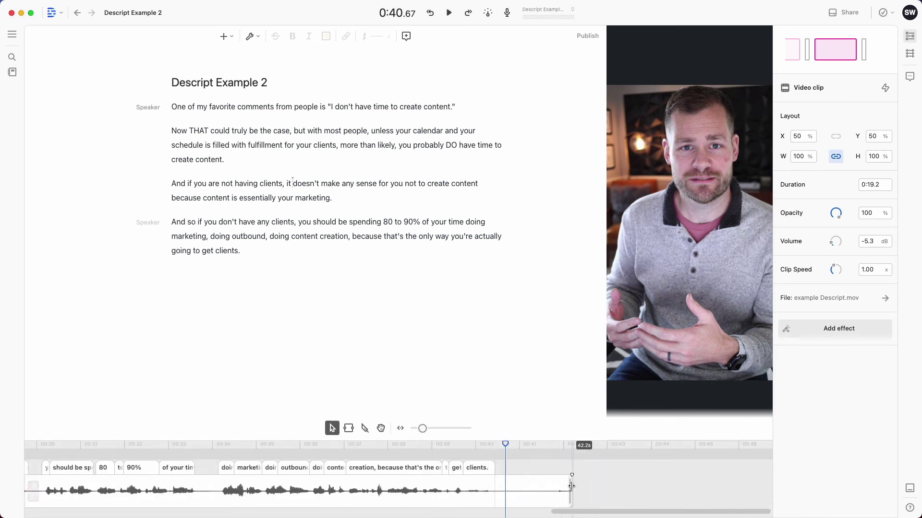
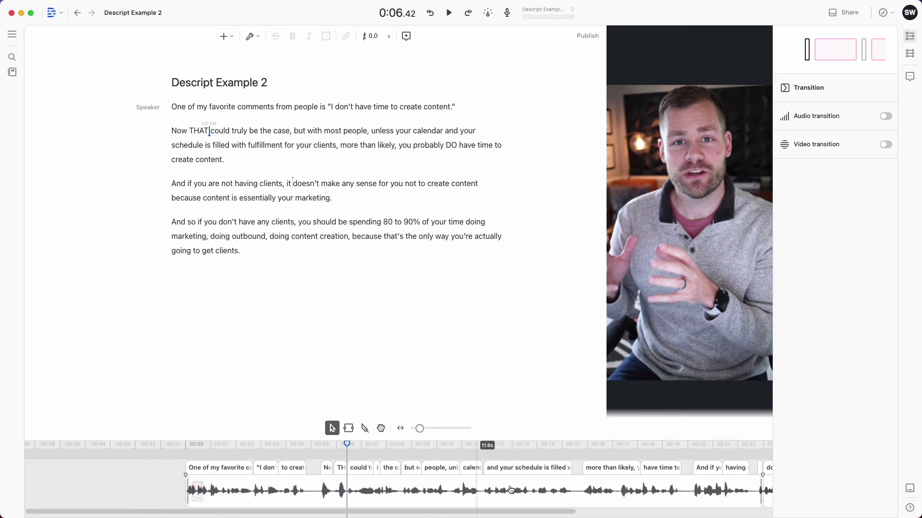
Select the entire script with both video clips and insert Fancy Captions across it
scroll(510, 490, right, 2)
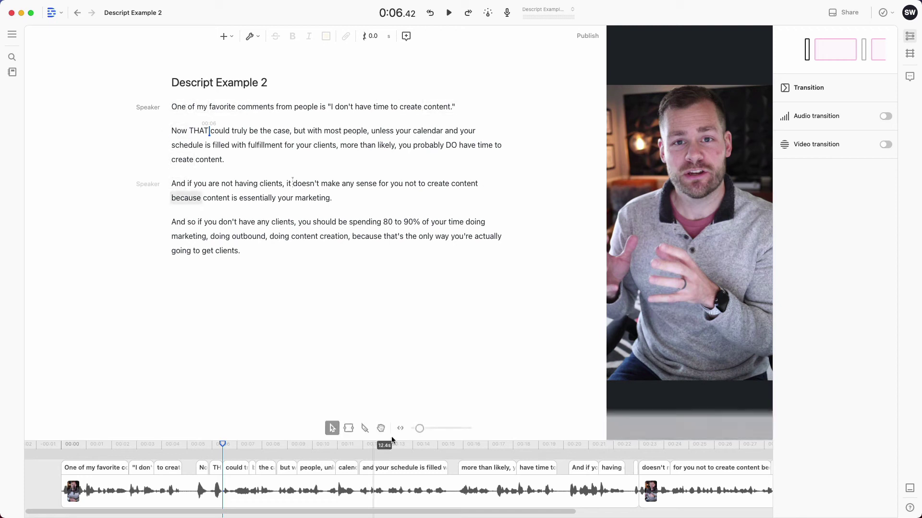
drag(419, 429, 416, 431)
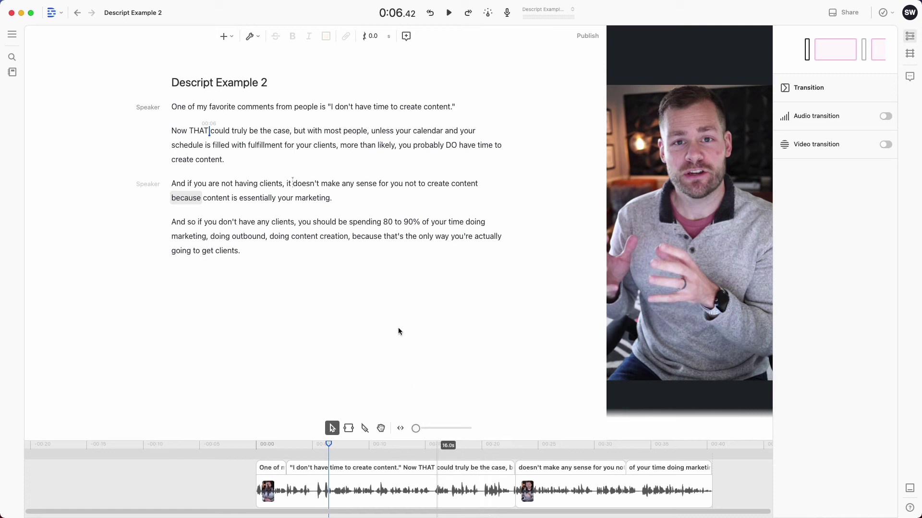
scroll(281, 468, right, 5)
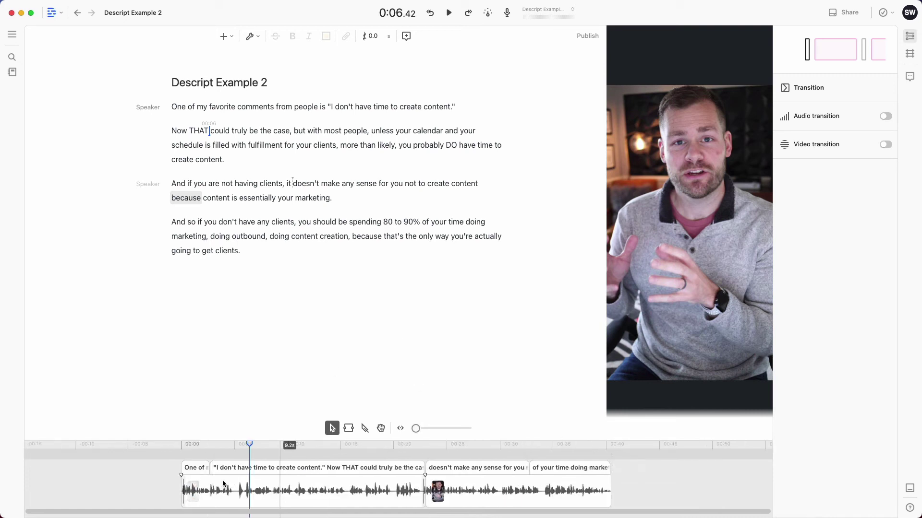
click(180, 480)
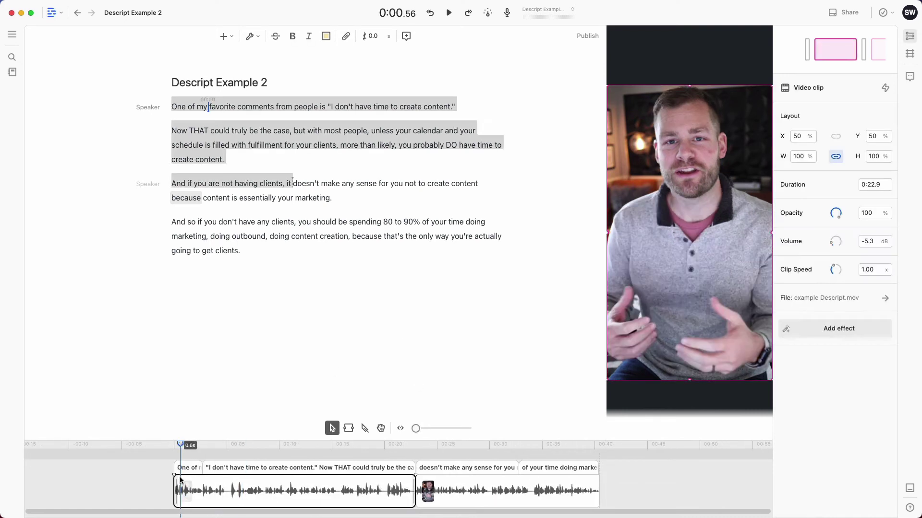
key(super+a)
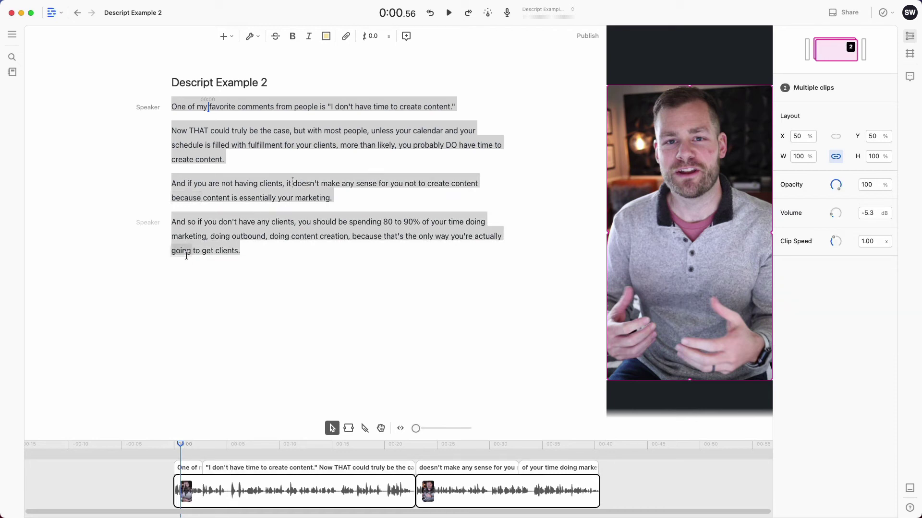
click(231, 38)
scroll(388, 264, down, 5)
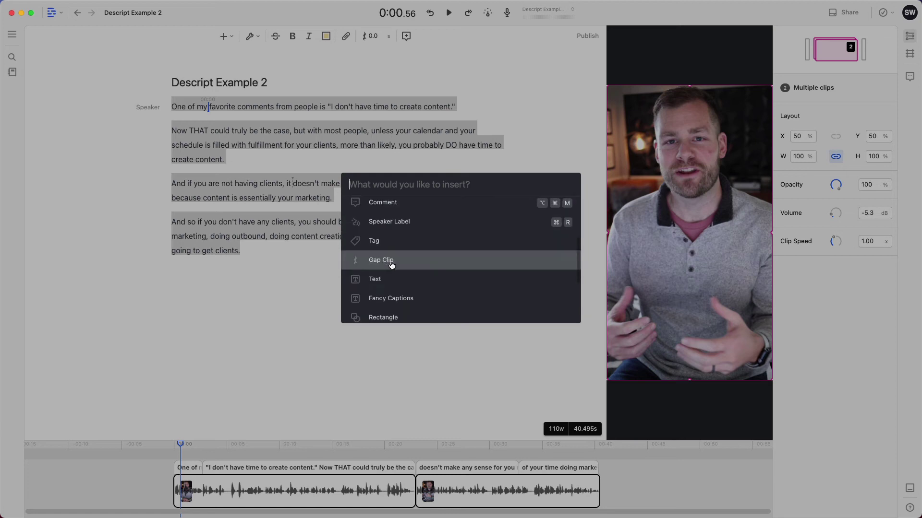
scroll(391, 265, down, 2)
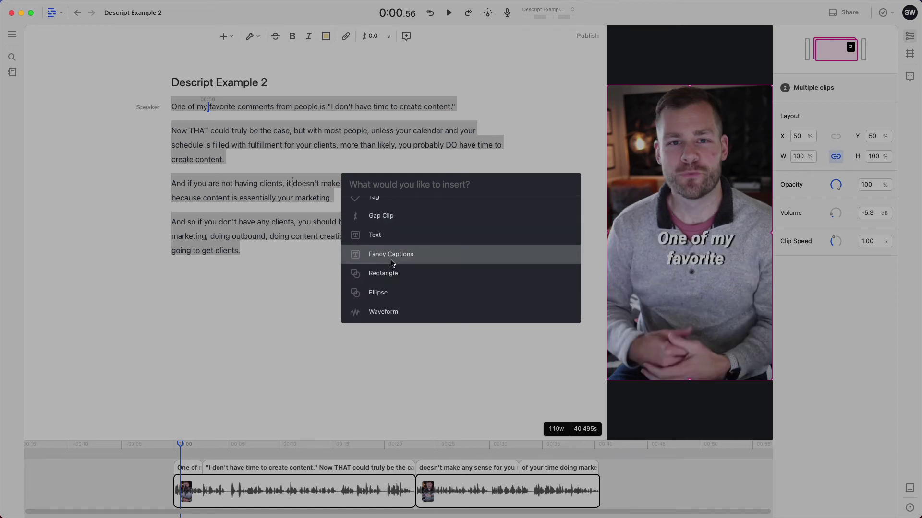
click(391, 255)
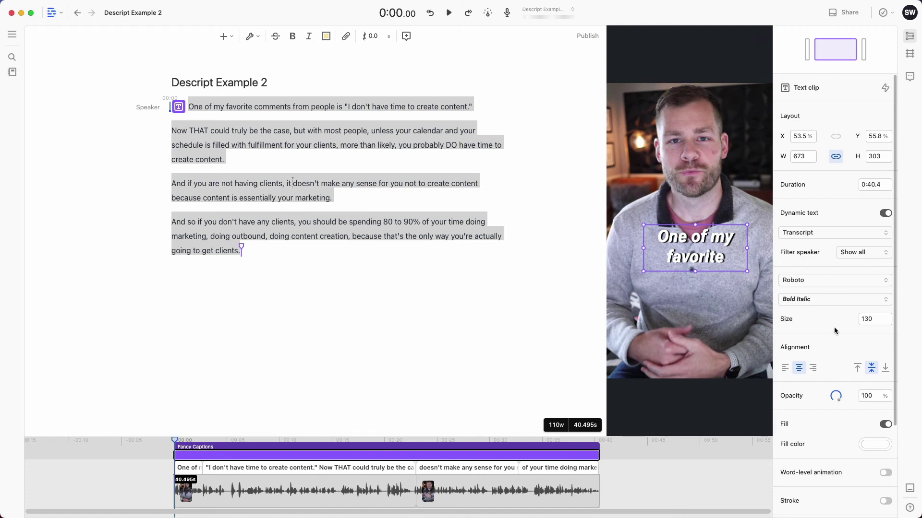
Download the OPTIAlpine-BoldItalic font to the project and apply it to the captions
click(886, 287)
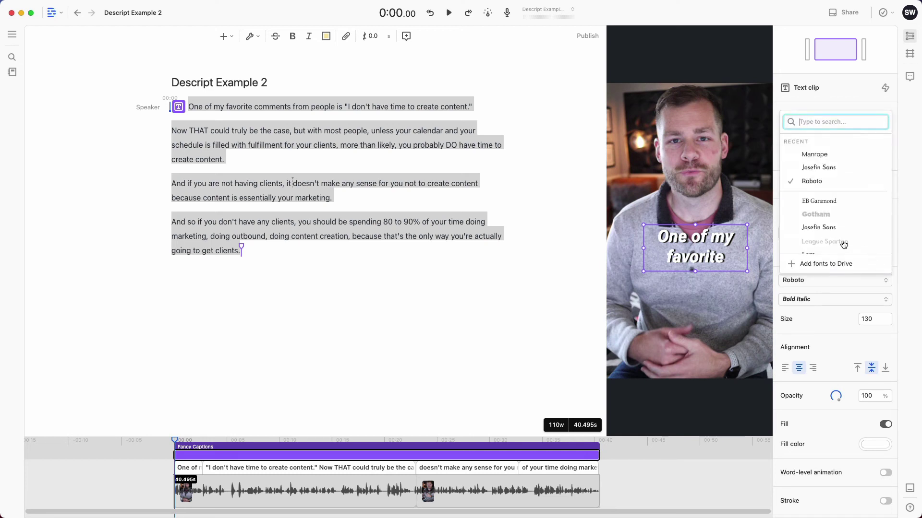
scroll(842, 243, down, 1)
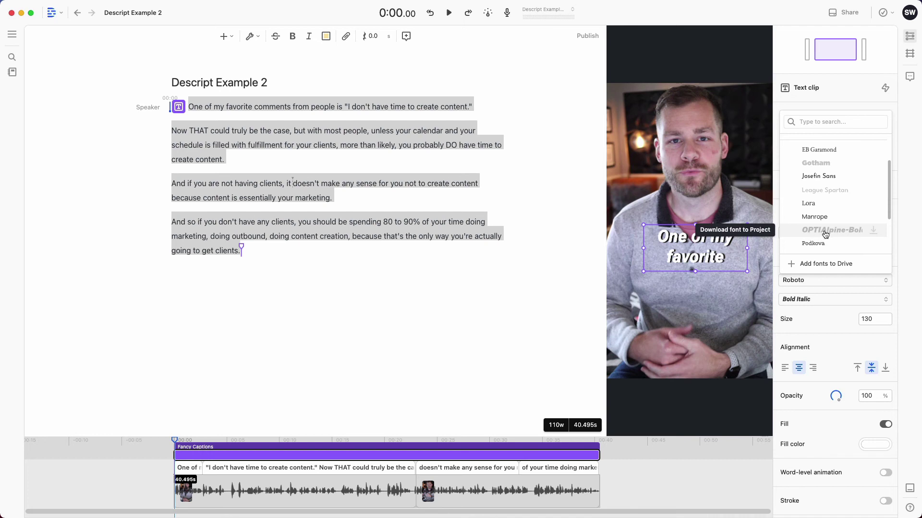
click(825, 234)
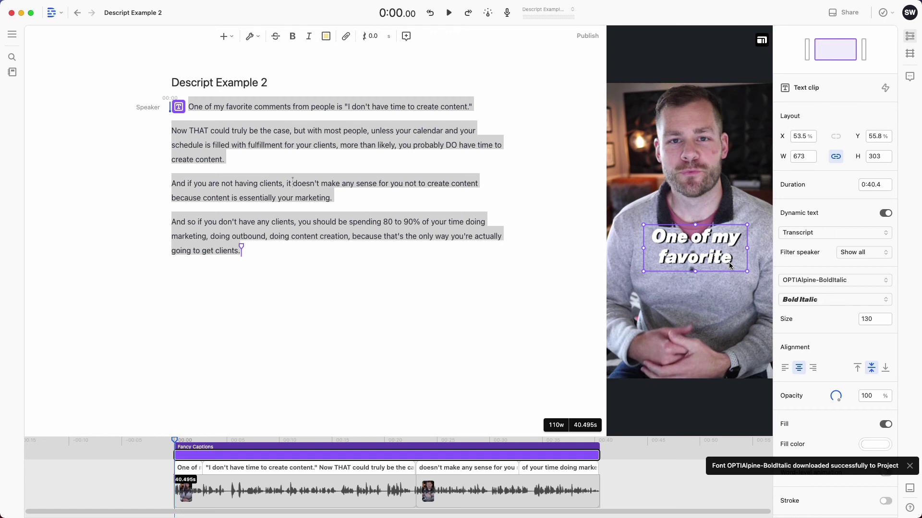
Try the amber fill color FFB400 on the captions, and undo the color change
scroll(824, 302, down, 2)
scroll(824, 301, down, 3)
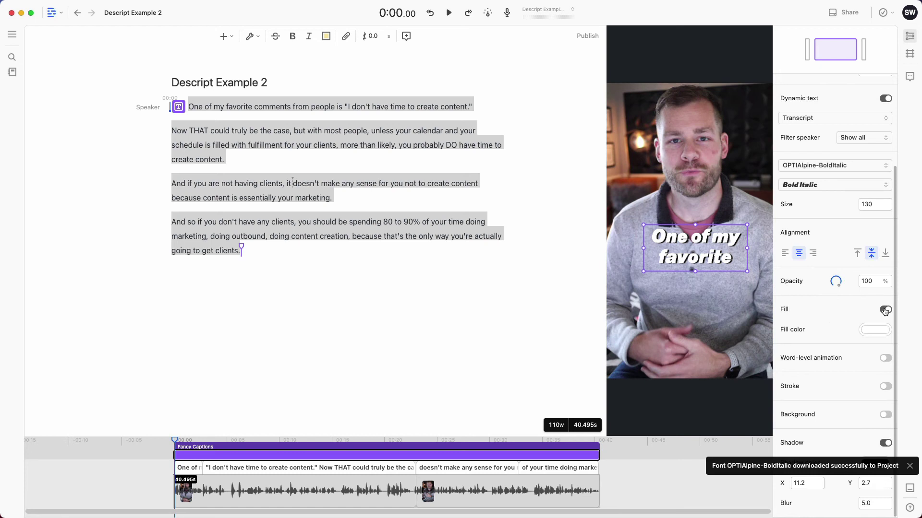
click(861, 331)
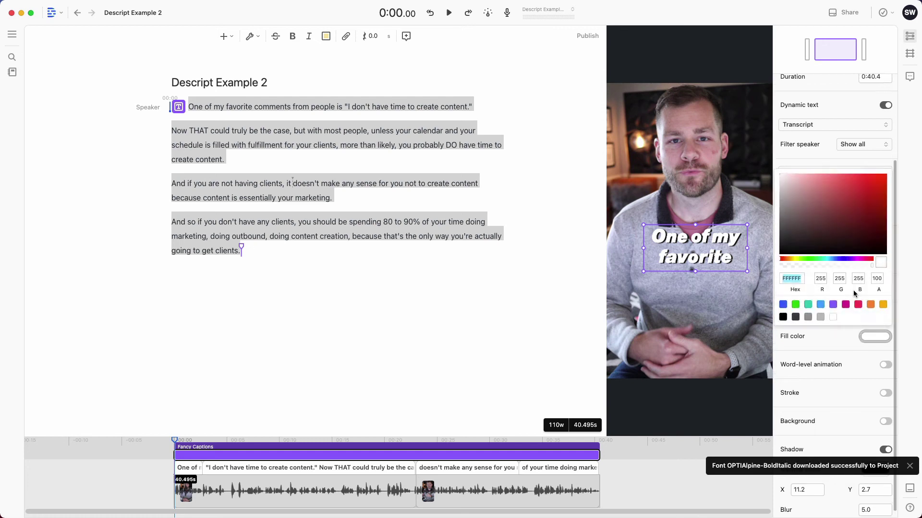
click(883, 310)
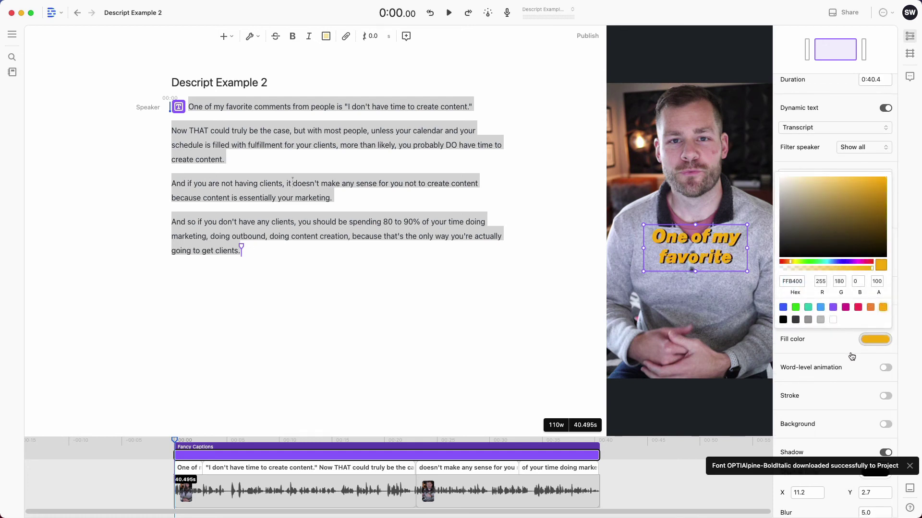
key(super+z)
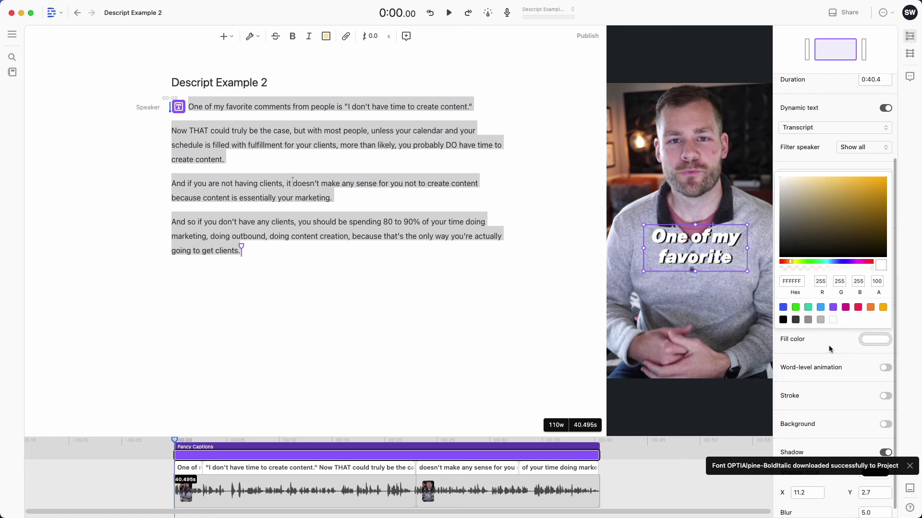
click(829, 349)
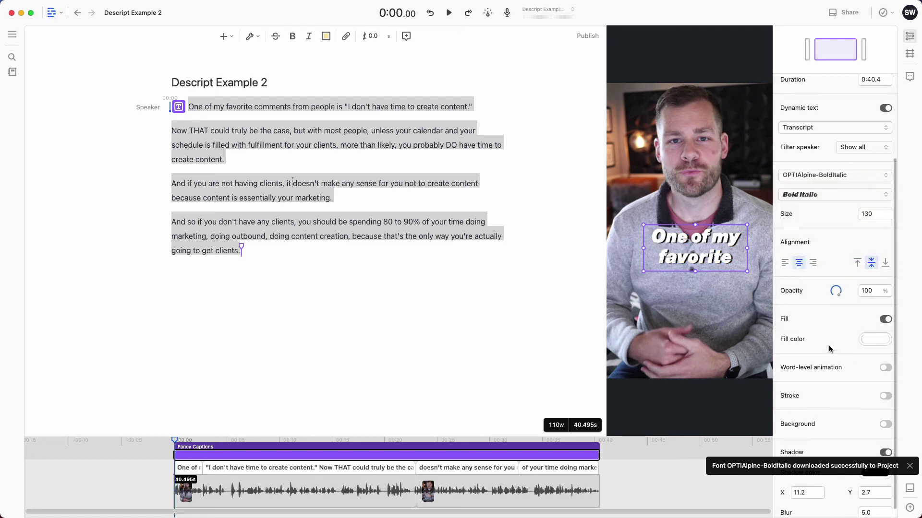
Turn on word-level animation for the captions
click(886, 369)
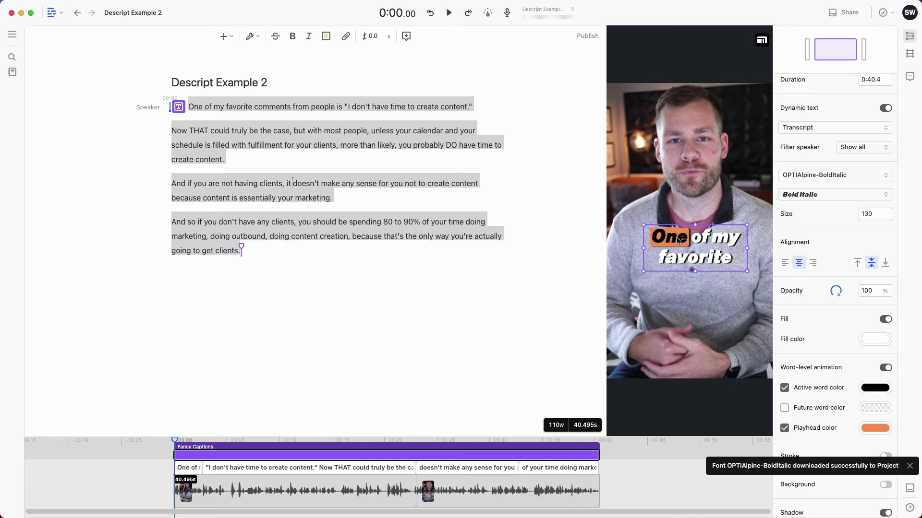
Play the video from the start of the script to preview the word-level caption animation, and return to the beginning
key(super+a)
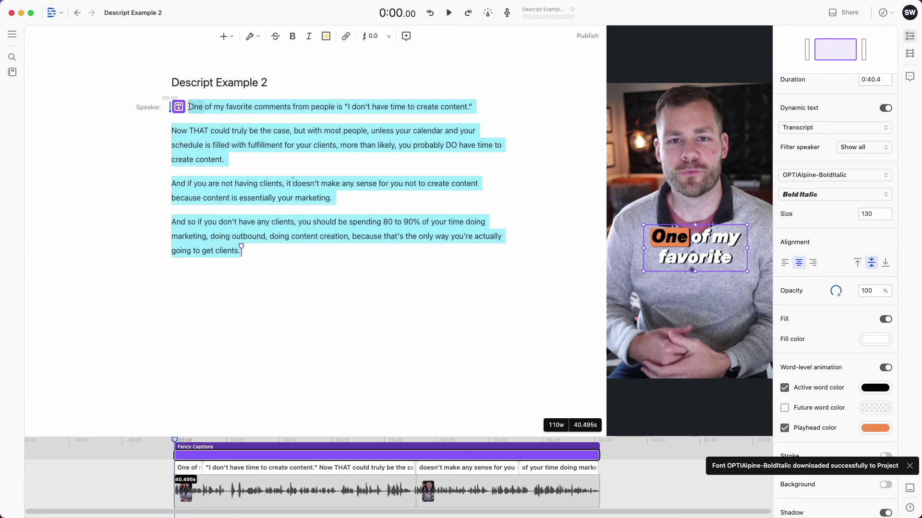
click(189, 107)
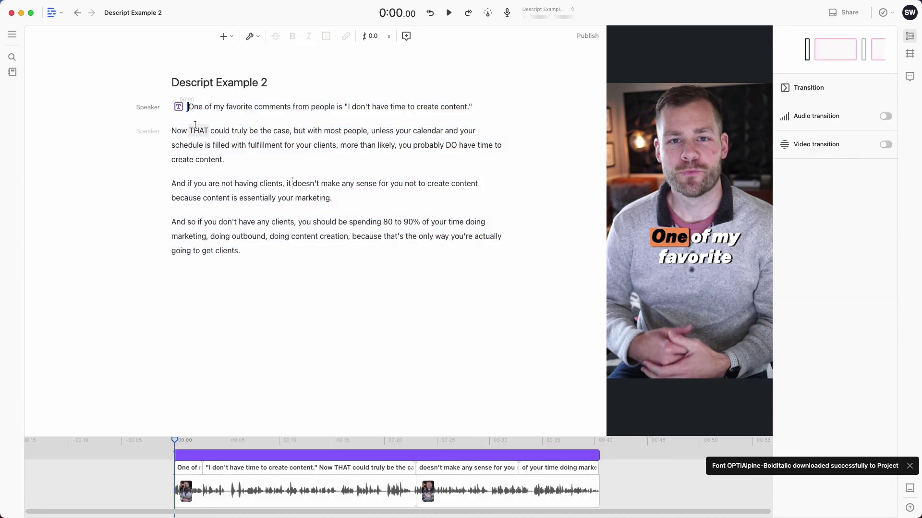
click(189, 130)
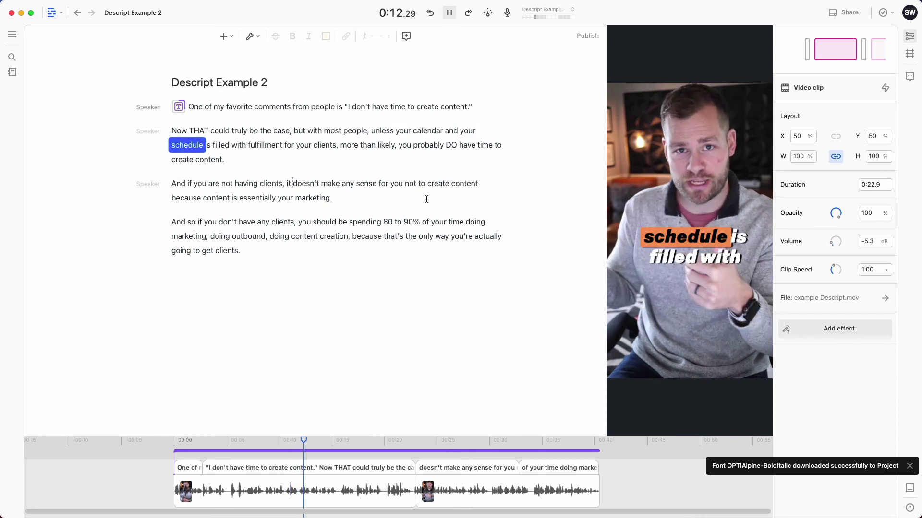
key(space)
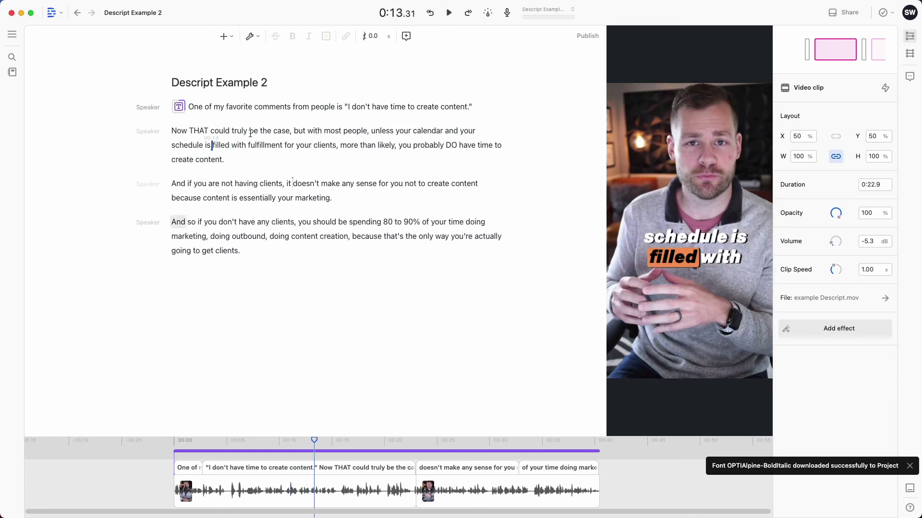
click(193, 108)
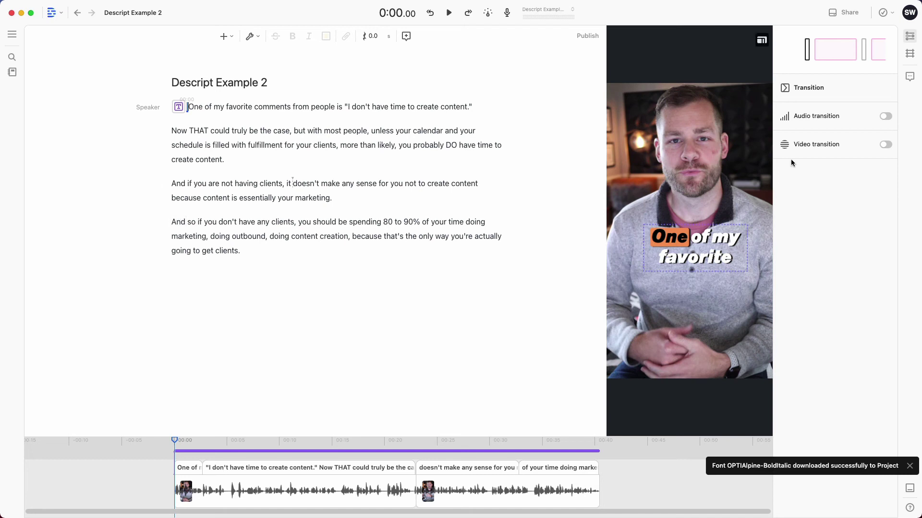
Try a background behind the captions, turn it back off, and dismiss the font download notification
click(694, 250)
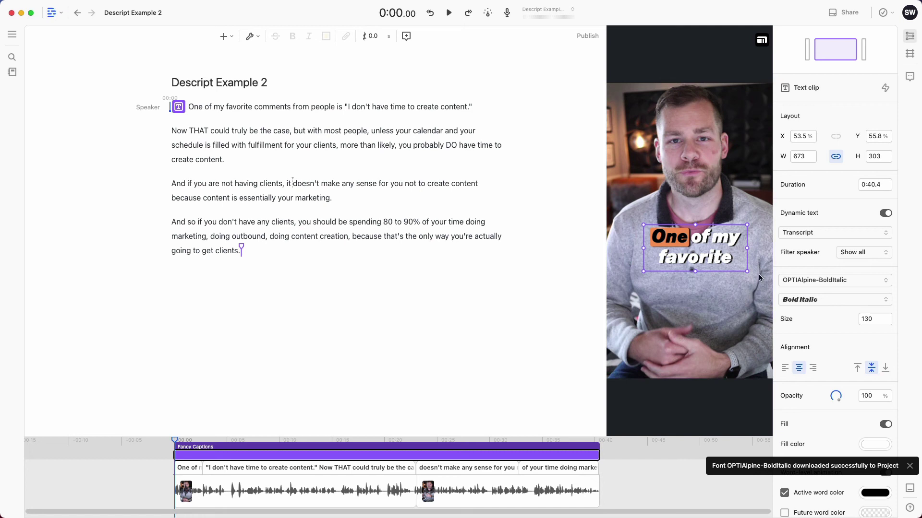
scroll(834, 299, down, 8)
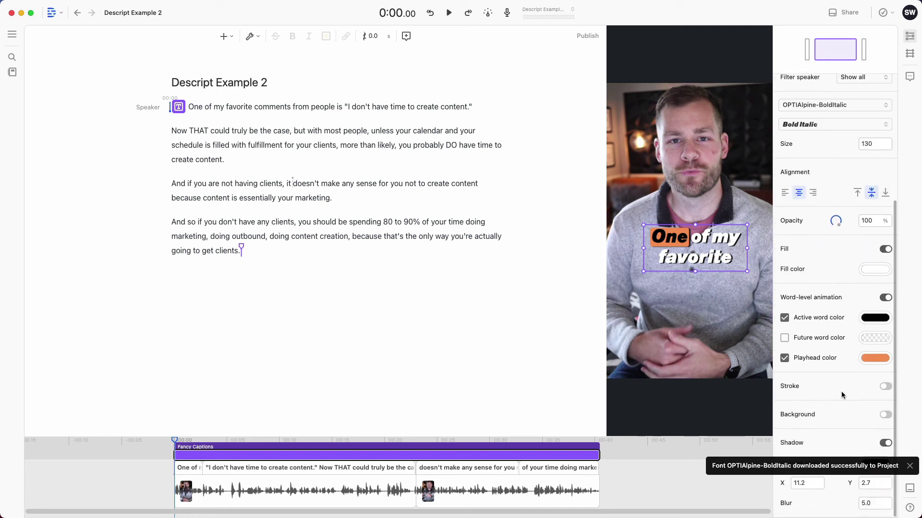
click(887, 415)
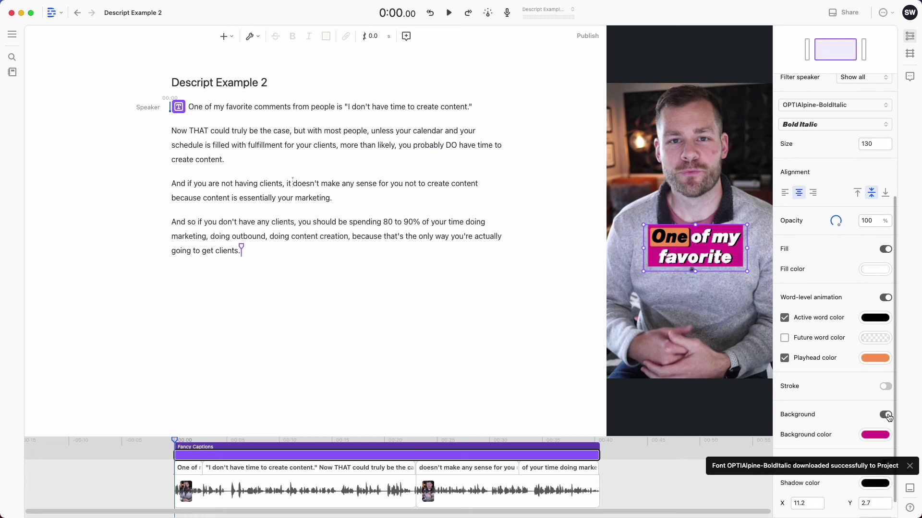
click(887, 415)
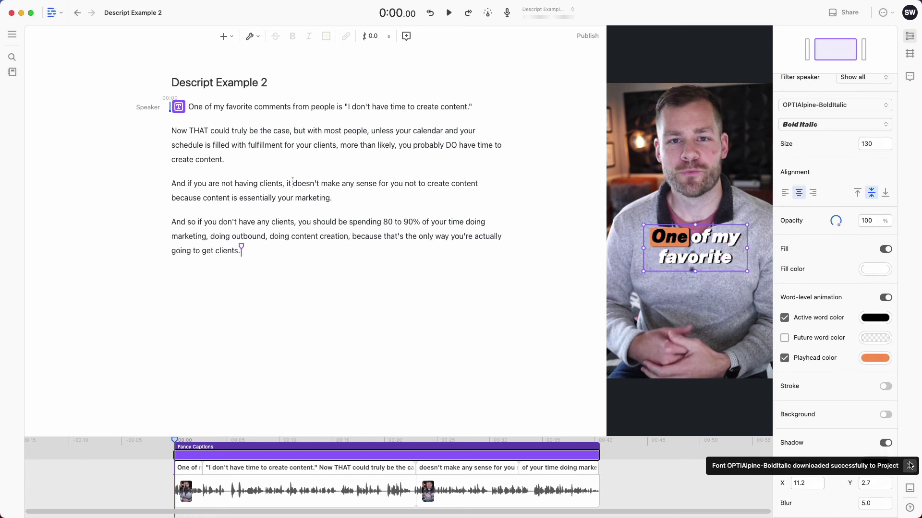
click(911, 467)
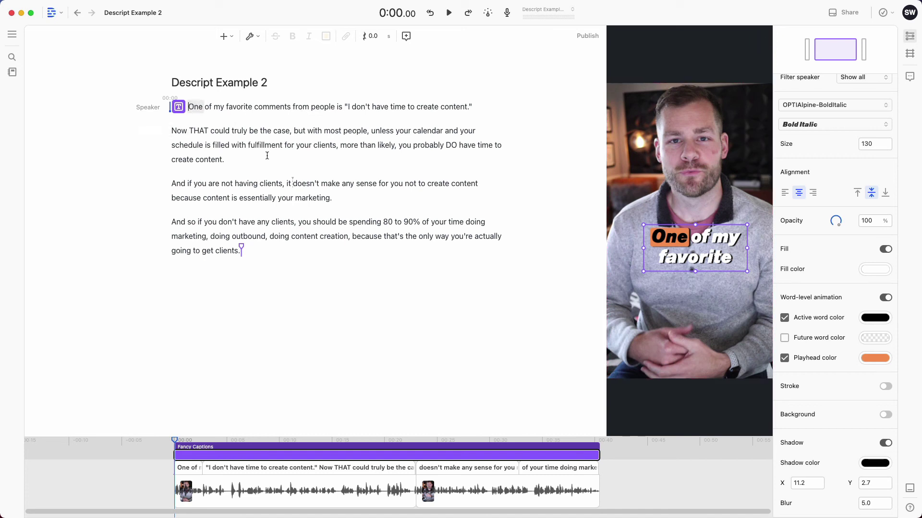
Play the captioned video from the beginning into the third paragraph to check the caption wording
click(326, 172)
key(space)
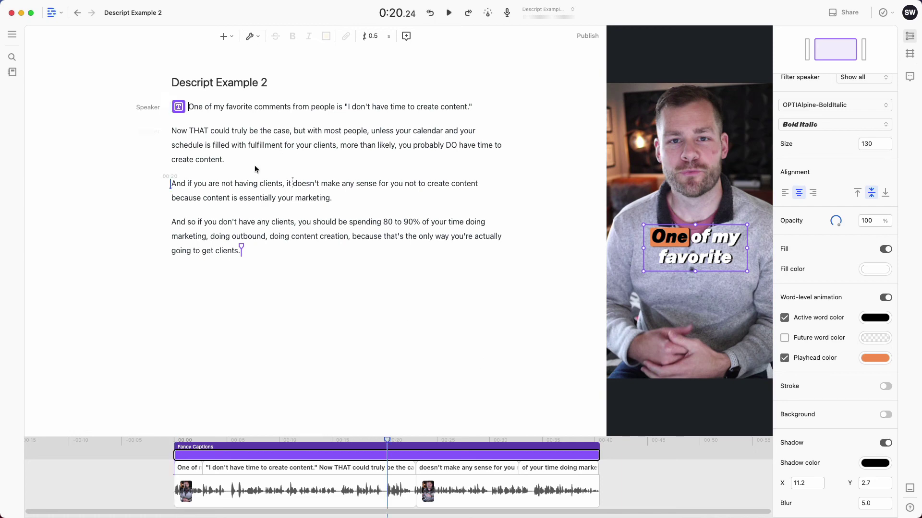
key(space)
click(190, 107)
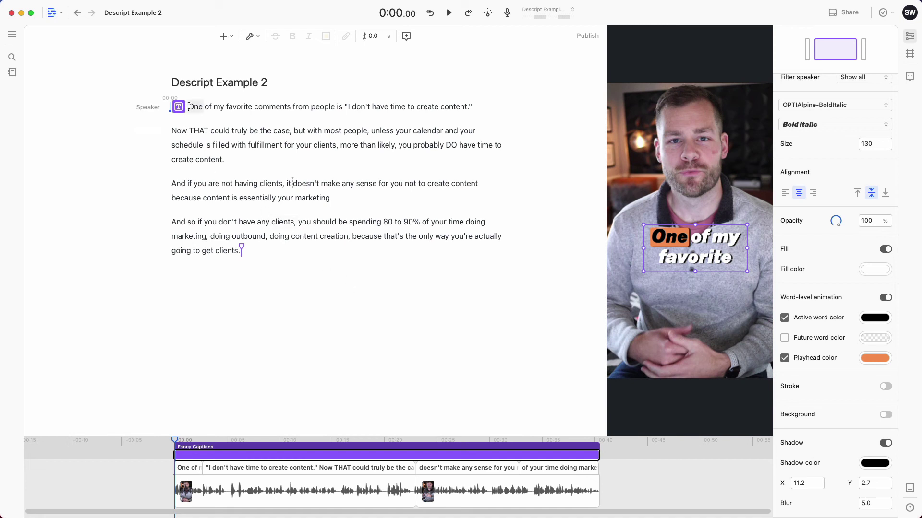
key(space)
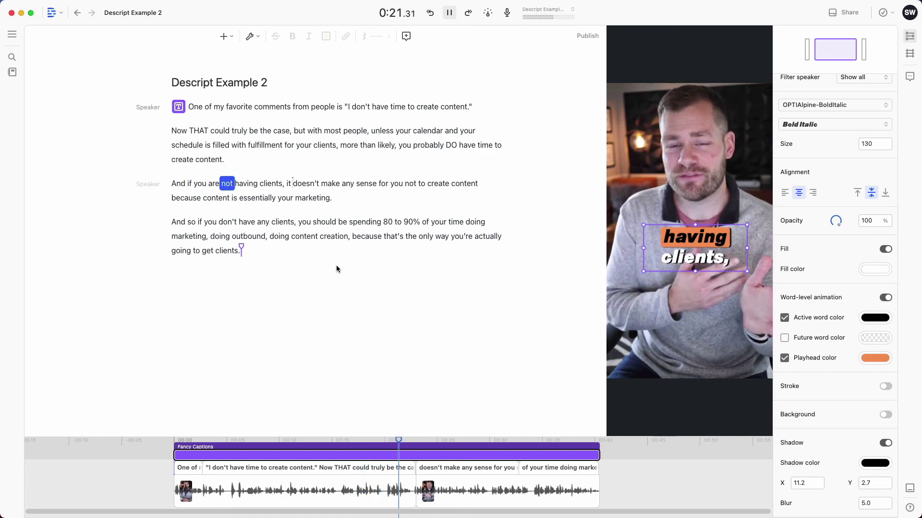
key(space)
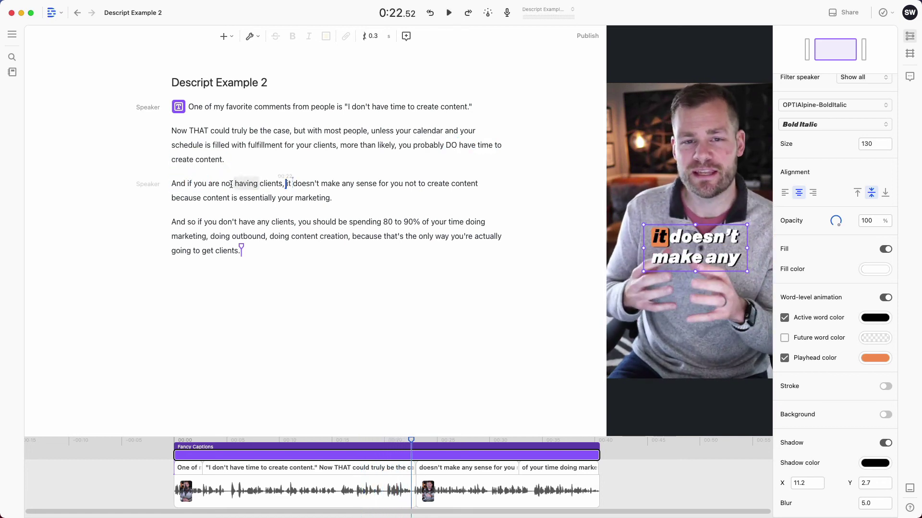
Correct "not" to "NOT" in "And if you are not having clients" and play the rest of the video
click(225, 184)
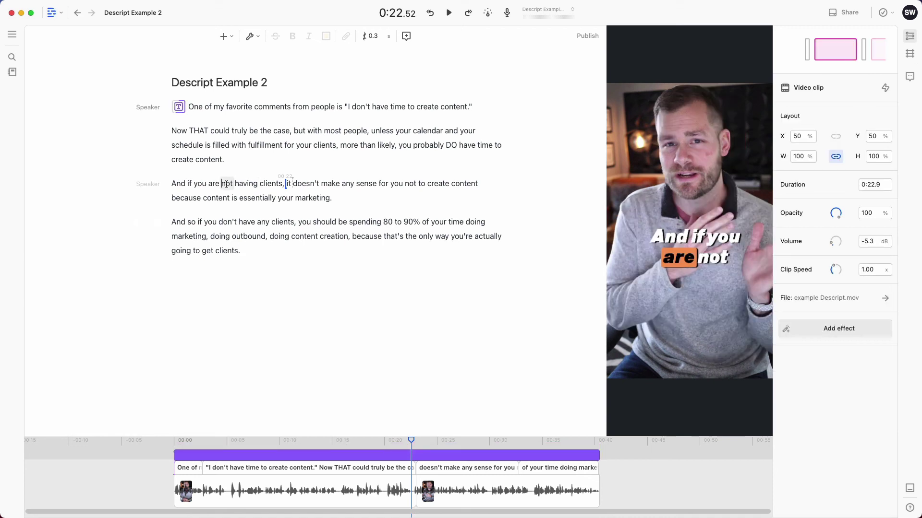
double_click(225, 185)
text(NOT)
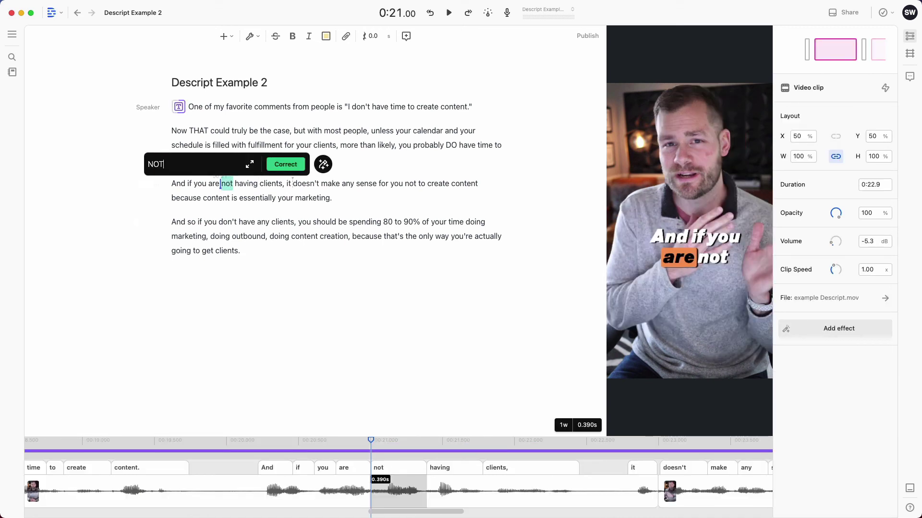
key(Return)
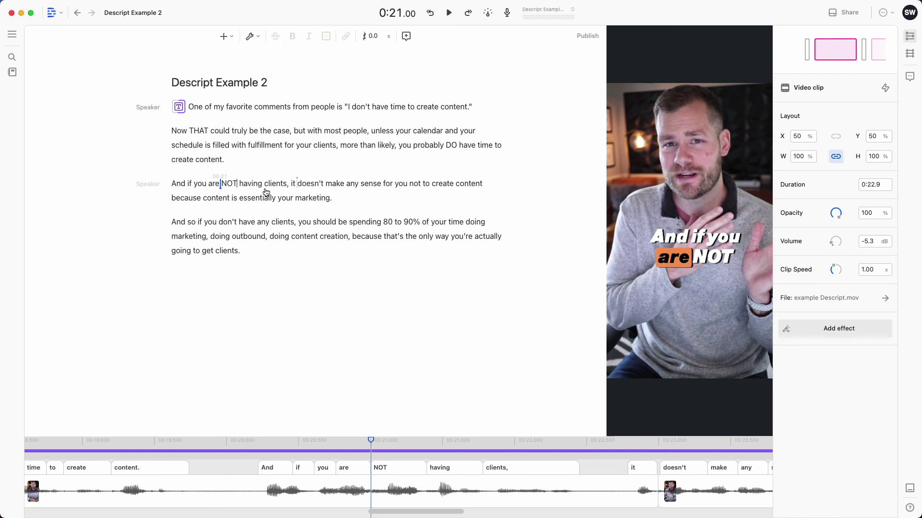
key(space)
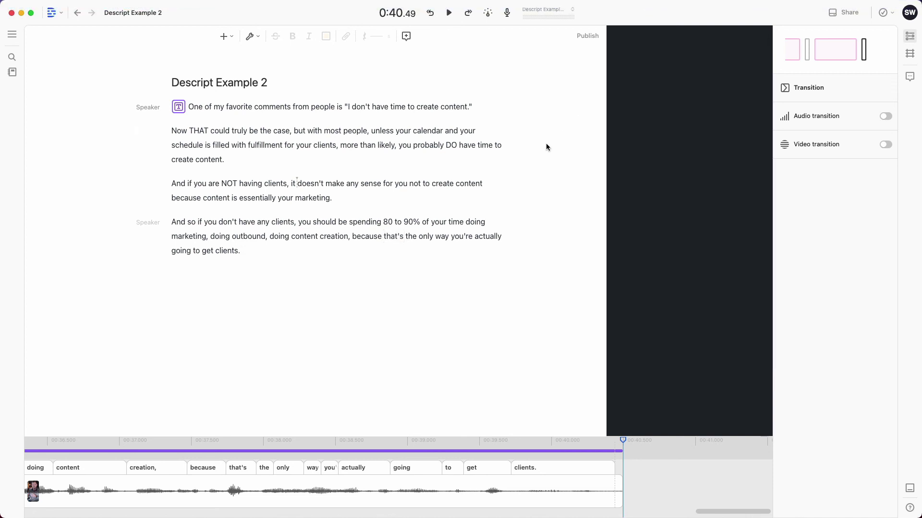
Export the current composition as an MP4 video and choose the Desktop as the location for Descript Example 2.mp4
click(844, 15)
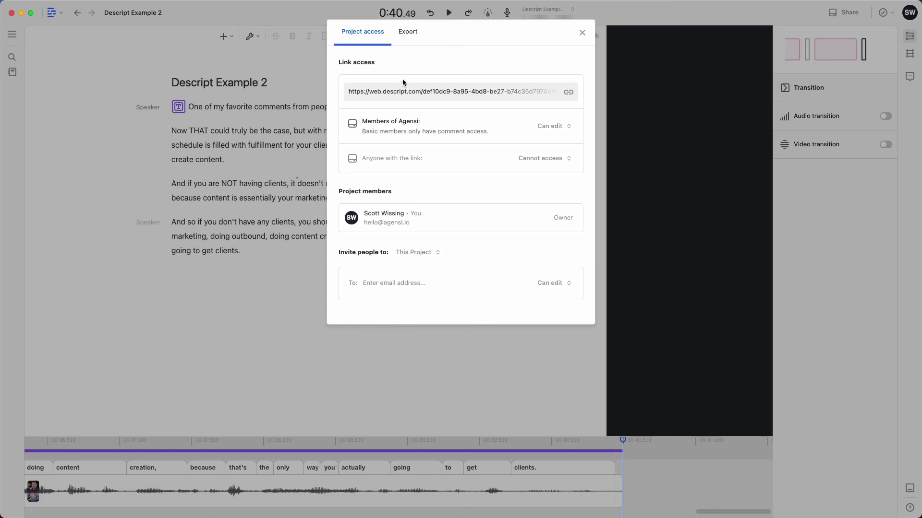
click(405, 37)
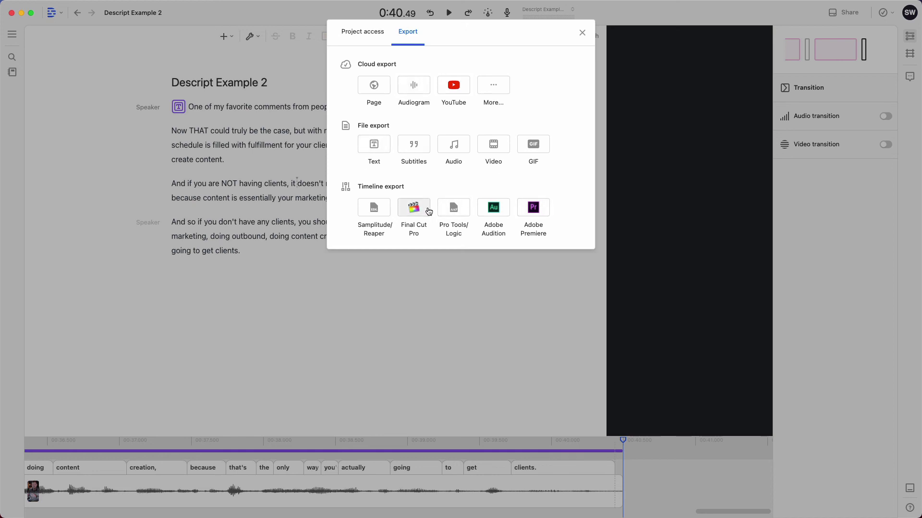
click(493, 145)
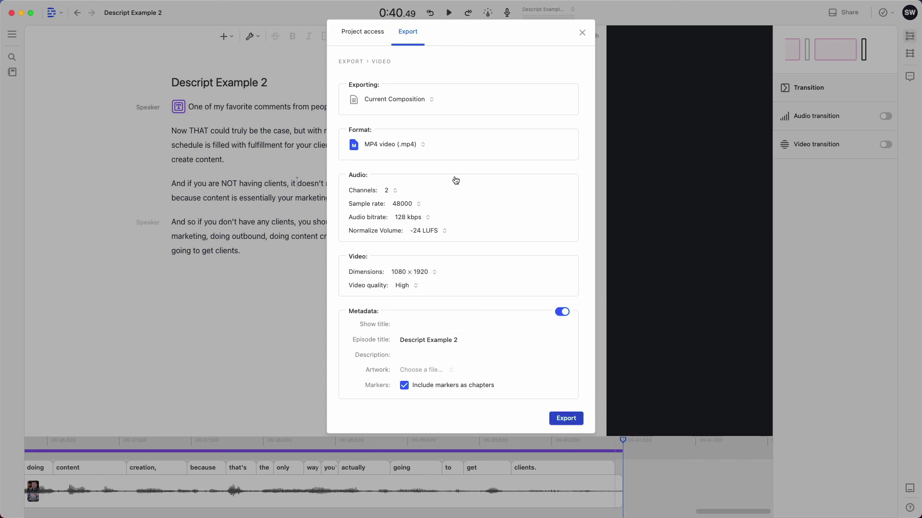
key(Escape)
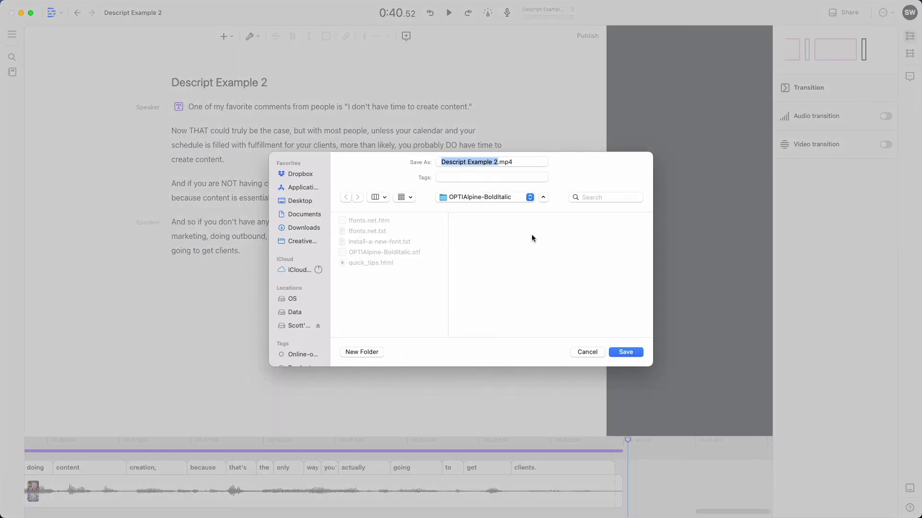
click(300, 201)
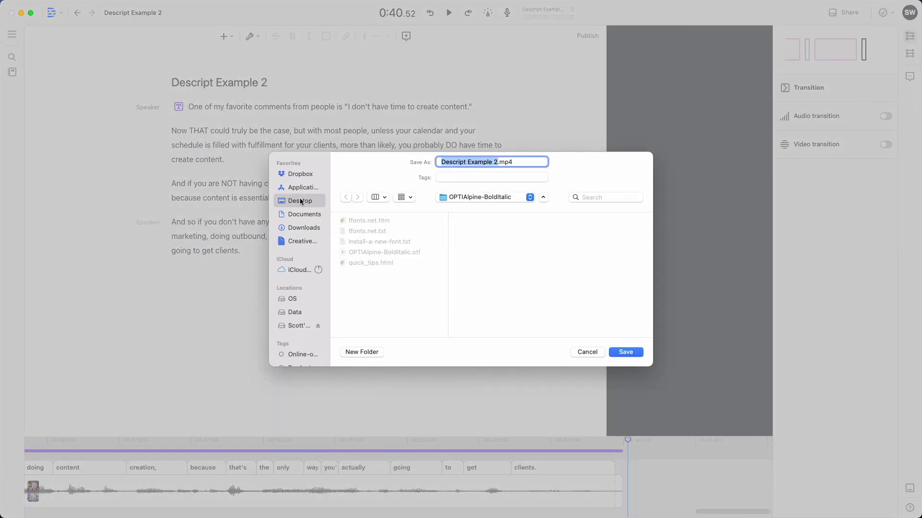